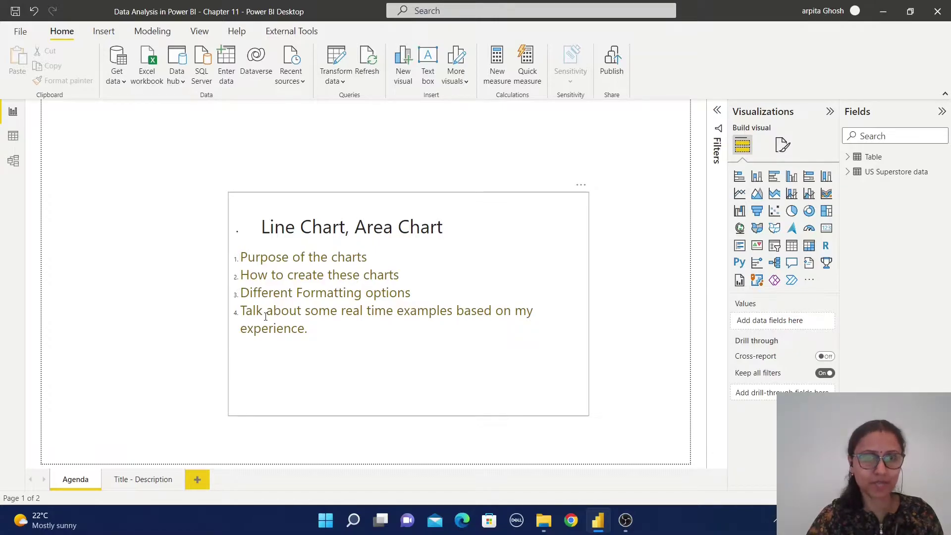
Add a new report page and create a line chart with Order Date on the X-axis and Sales on the Y-axis
{"action": "left_click", "coordinate": [143, 479]}
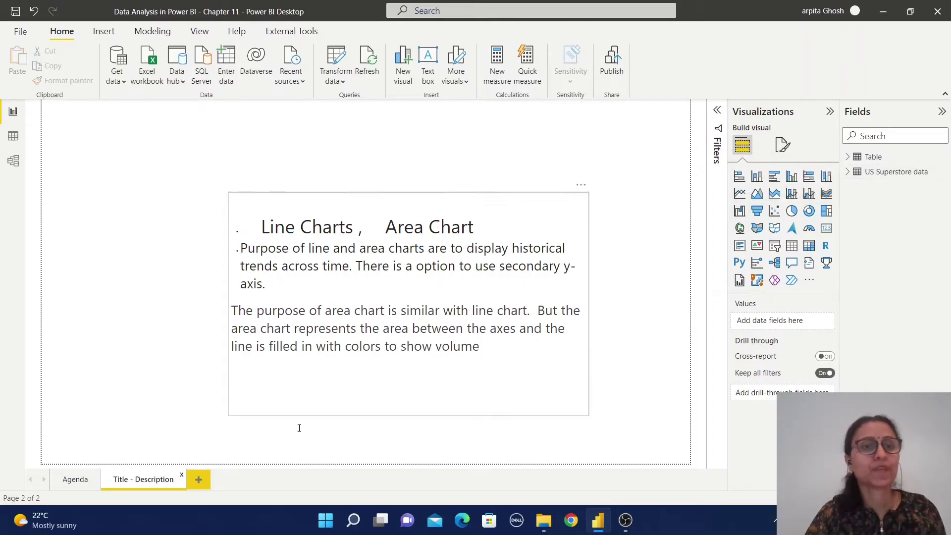
{"action": "left_click", "coordinate": [198, 480]}
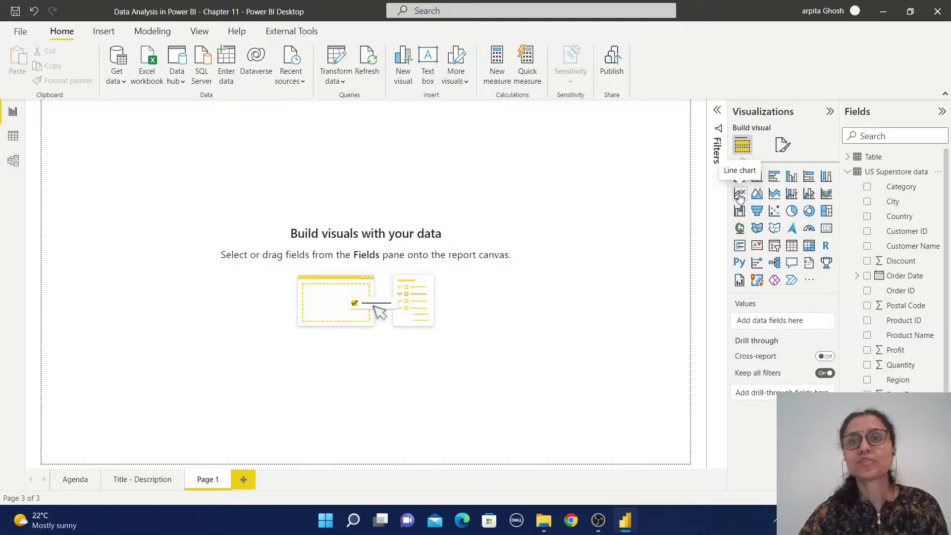
{"action": "left_click", "coordinate": [740, 194]}
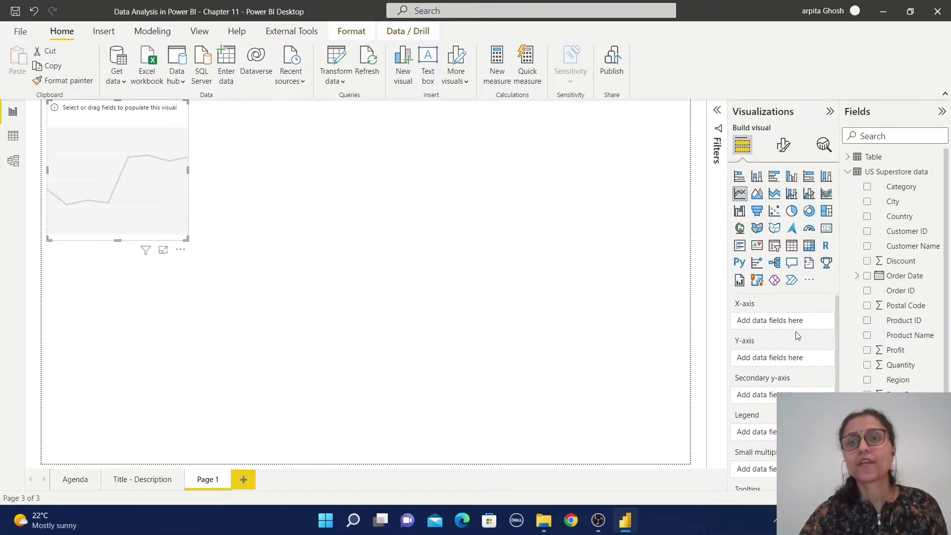
{"action": "left_click", "coordinate": [868, 277]}
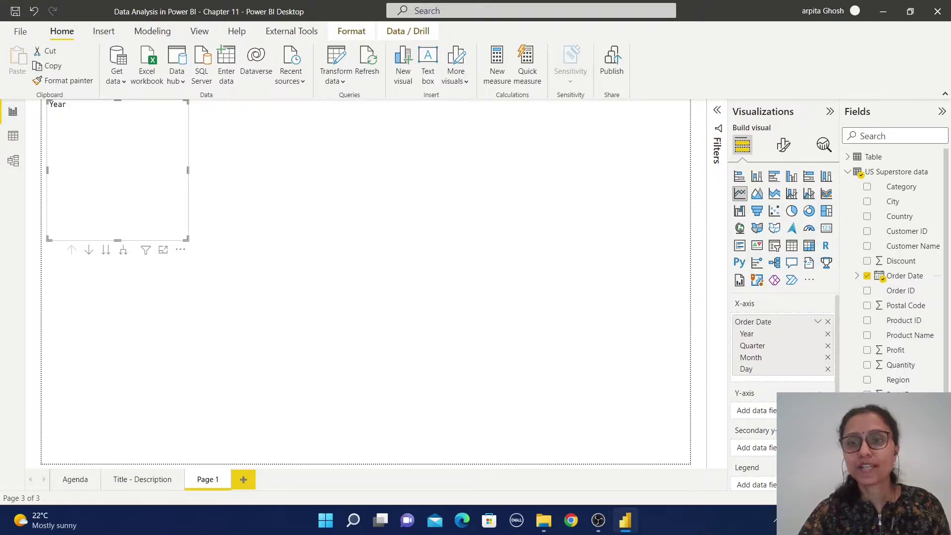
{"action": "left_click_drag", "start_coordinate": [894, 394], "coordinate": [758, 411]}
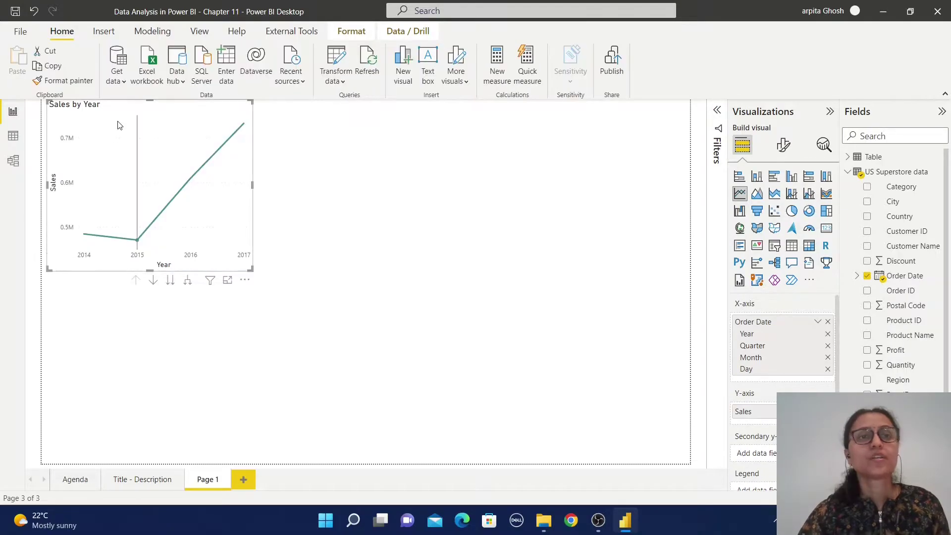
Break the sales line chart down by Category using the legend
{"action": "mouse_move", "coordinate": [190, 120]}
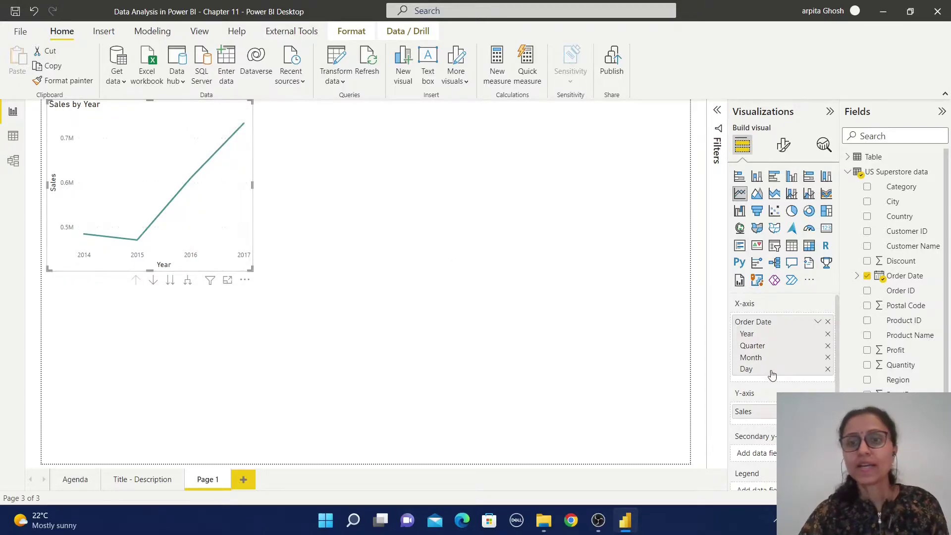
{"action": "scroll", "coordinate": [771, 396], "scroll_direction": "down", "scroll_amount": 1}
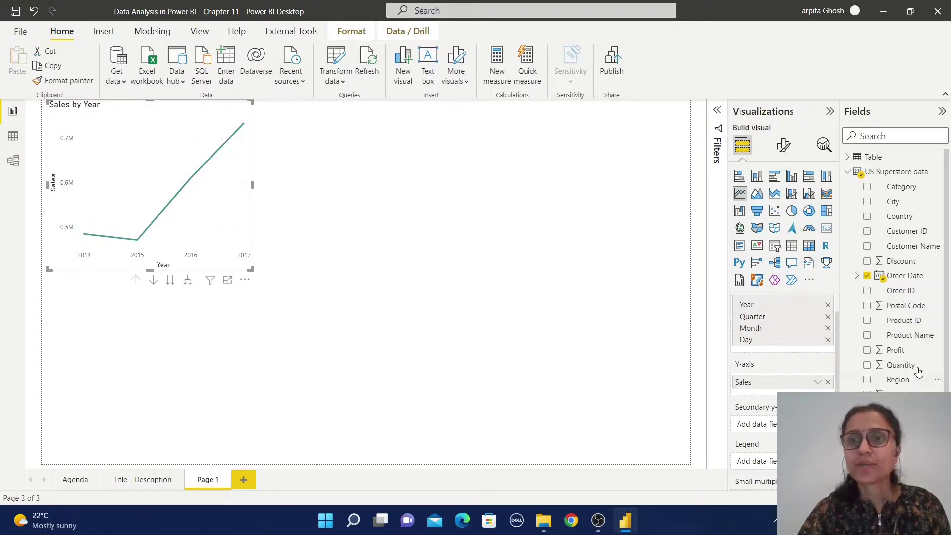
{"action": "left_click_drag", "start_coordinate": [900, 187], "coordinate": [758, 460]}
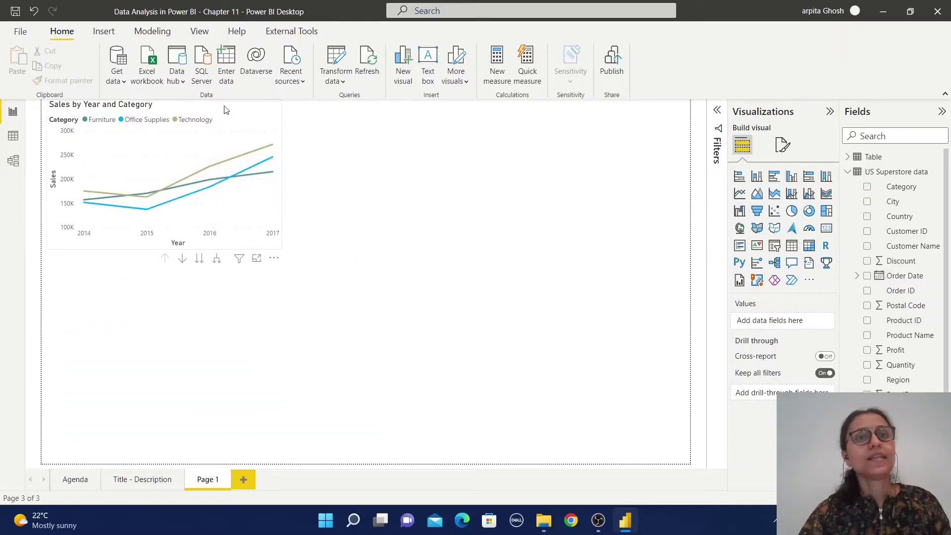
Duplicate the Sales by Year and Category line chart and place the copy below the original
{"action": "left_click", "coordinate": [264, 120]}
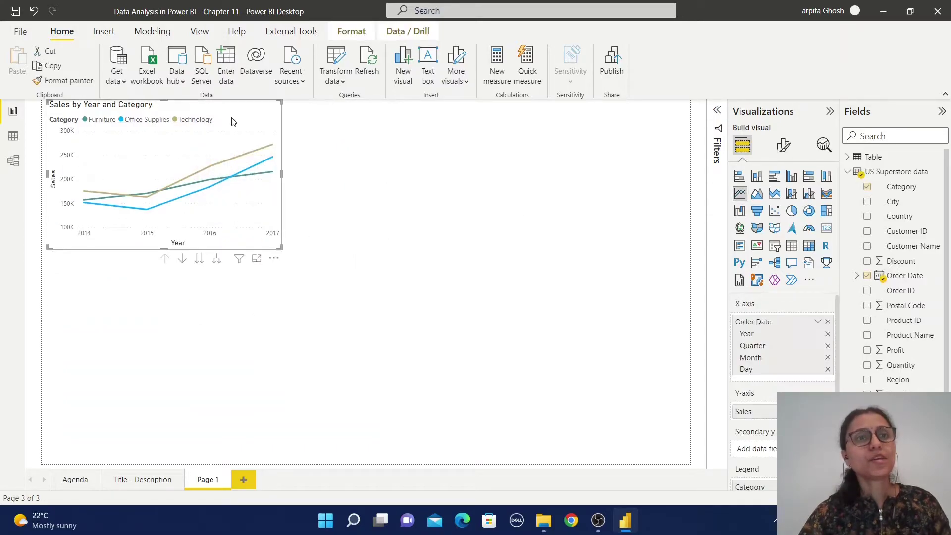
{"action": "left_click", "coordinate": [243, 348]}
{"action": "key", "text": "ctrl+v"}
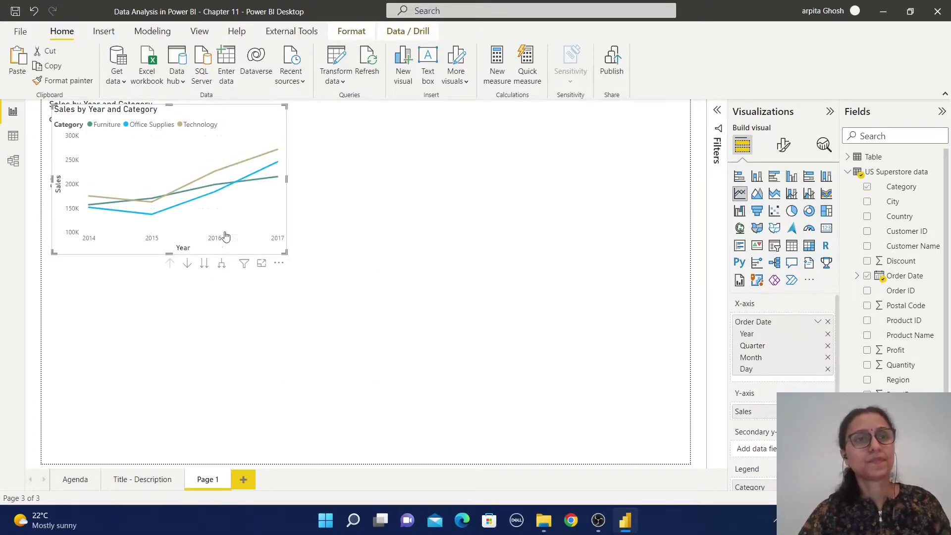
{"action": "left_click_drag", "start_coordinate": [283, 270], "coordinate": [301, 422]}
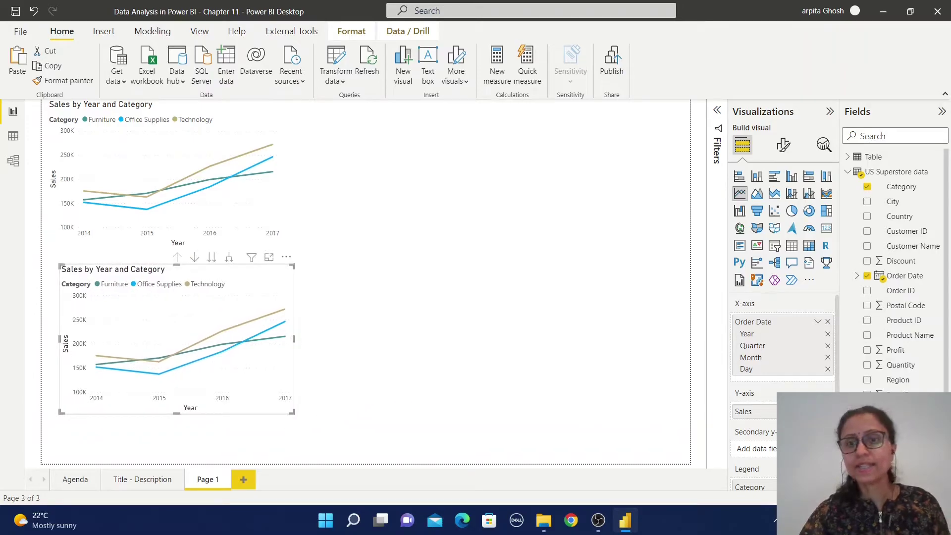
Replace the lower chart's Category legend with Profit on the secondary y-axis, and enlarge the chart
{"action": "scroll", "coordinate": [753, 461], "scroll_direction": "down", "scroll_amount": 1}
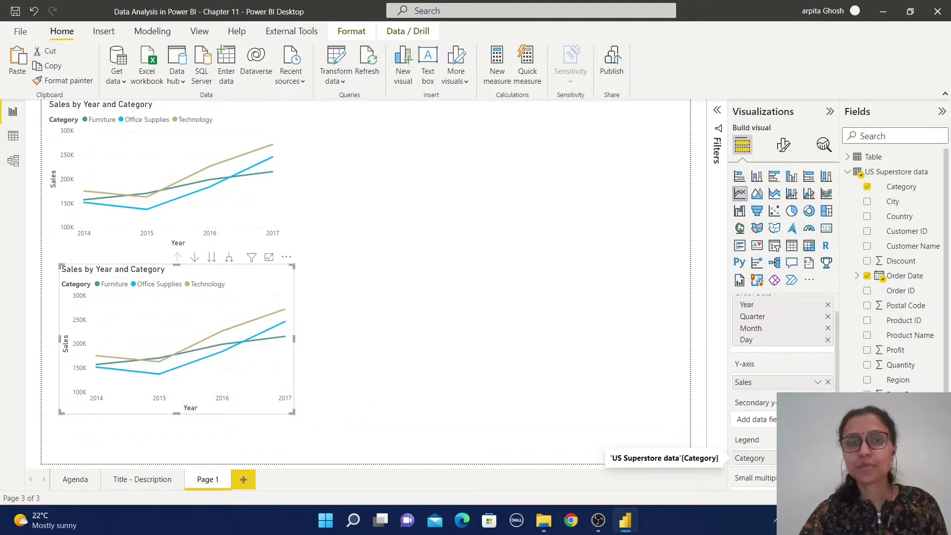
{"action": "left_click", "coordinate": [827, 458]}
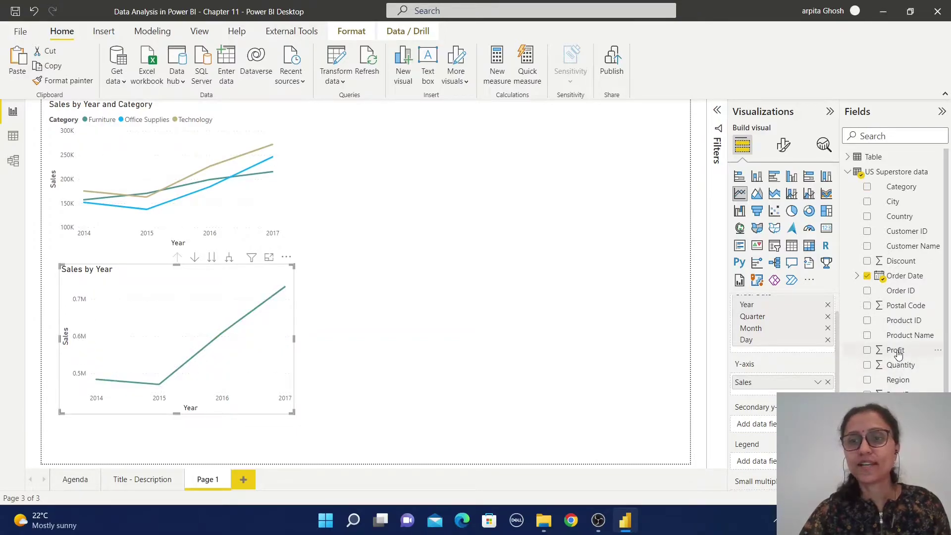
{"action": "left_click_drag", "start_coordinate": [895, 351], "coordinate": [759, 425]}
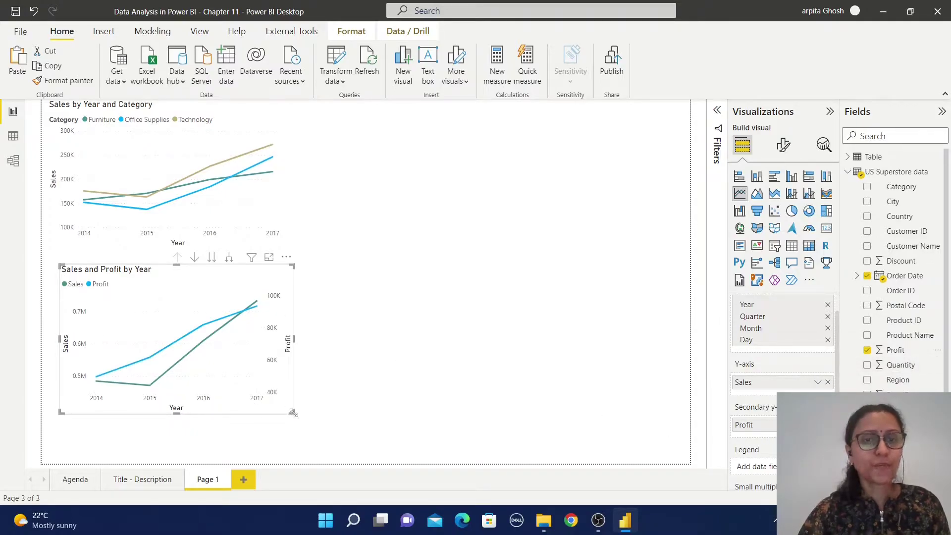
{"action": "left_click_drag", "start_coordinate": [292, 412], "coordinate": [337, 436]}
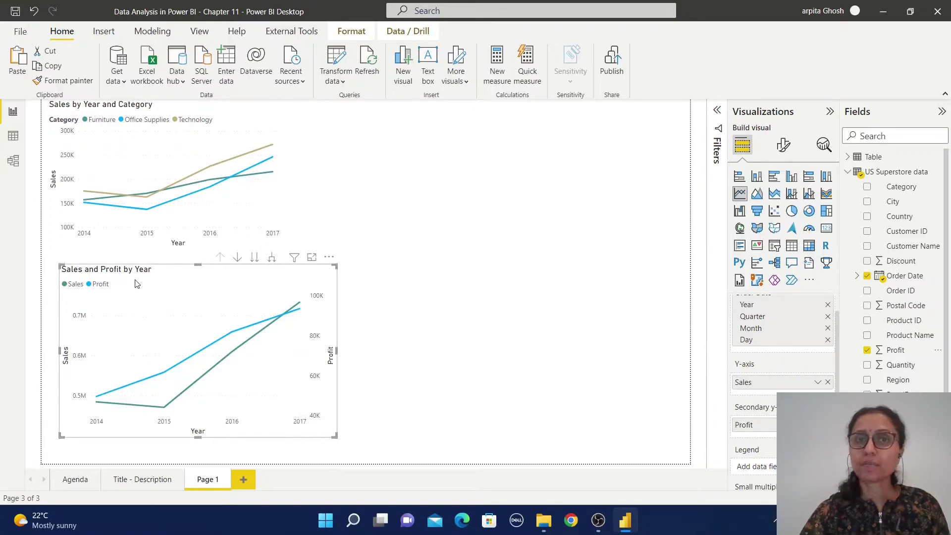
{"action": "key", "text": "Escape"}
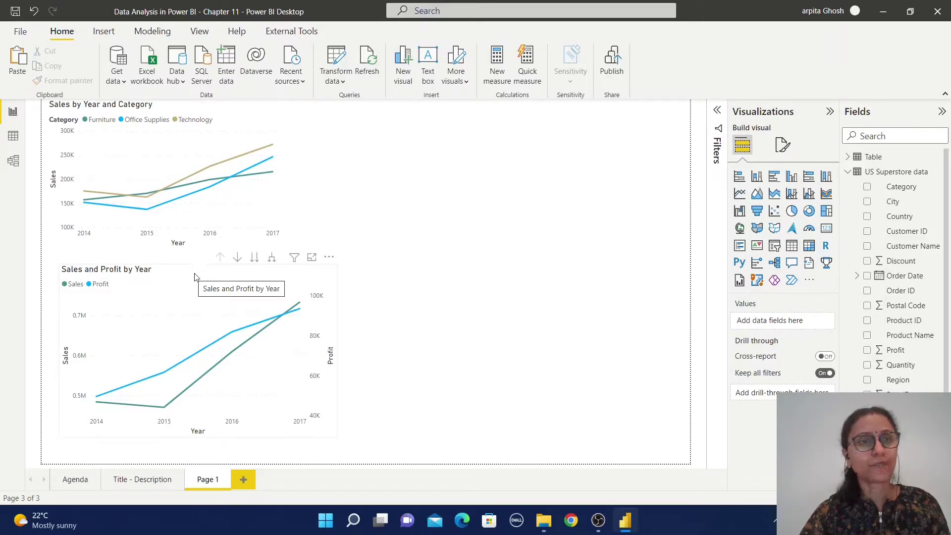
Copy the Sales by Year and Category line chart and place the copy in the empty area beside the original
{"action": "left_click", "coordinate": [234, 215]}
{"action": "key", "text": "ctrl+c"}
{"action": "left_click", "coordinate": [403, 187]}
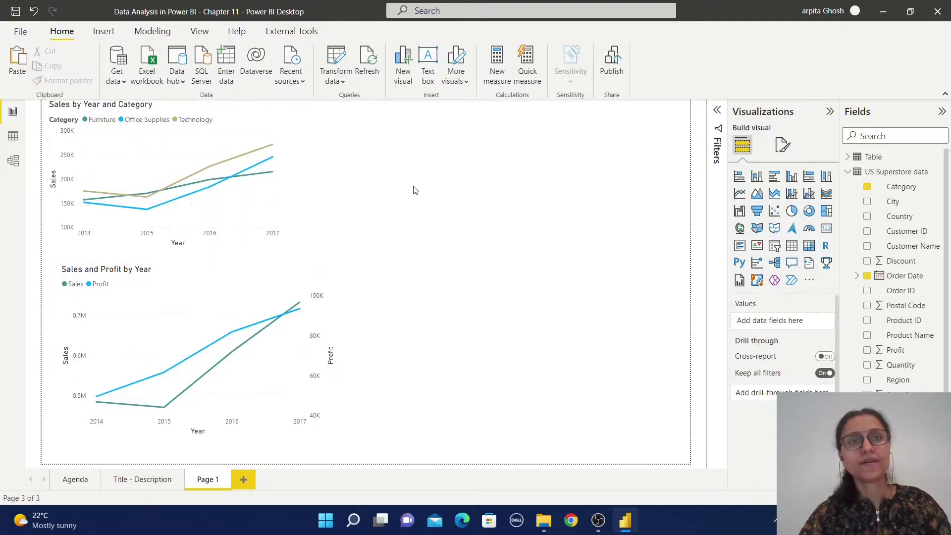
{"action": "key", "text": "ctrl+v"}
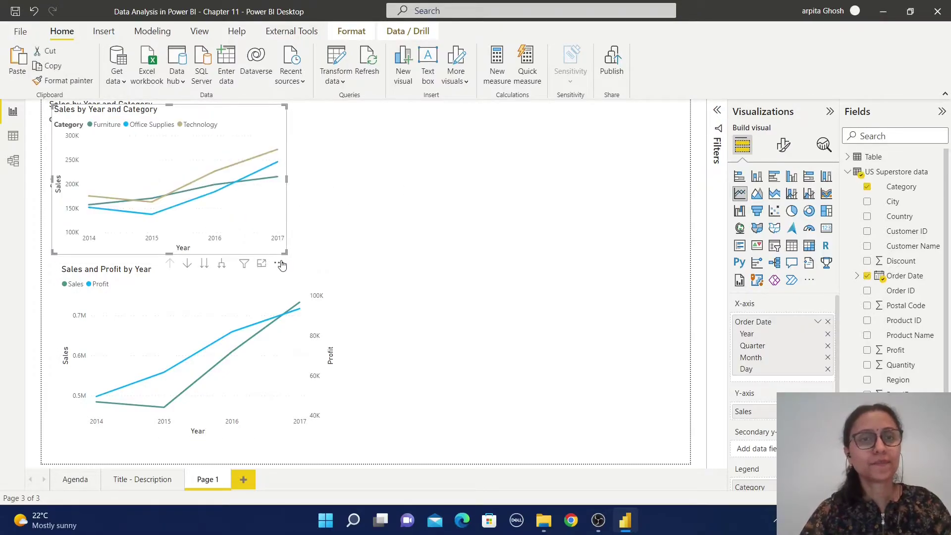
{"action": "left_click_drag", "start_coordinate": [280, 264], "coordinate": [592, 272]}
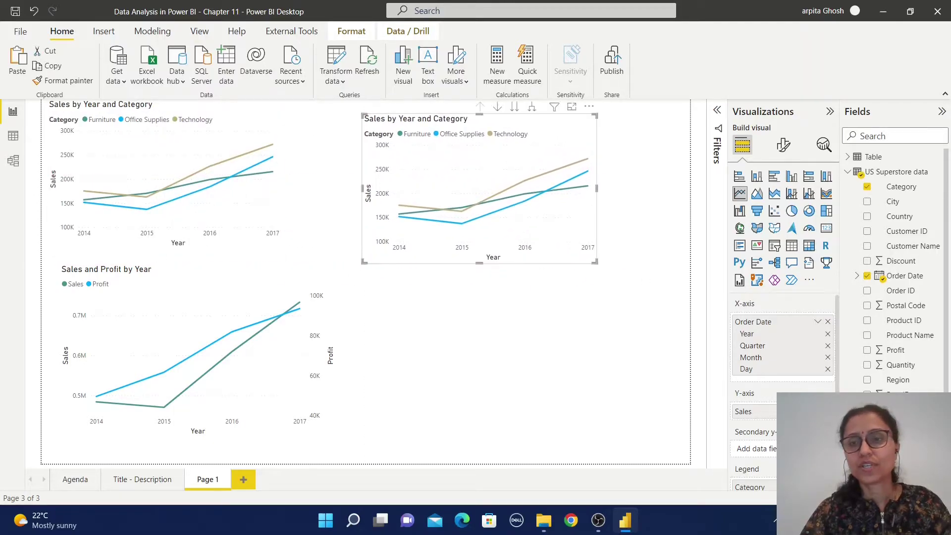
Split the new chart copy into small multiples by Ship Mode and enlarge it to fit all panels
{"action": "scroll", "coordinate": [762, 445], "scroll_direction": "down", "scroll_amount": 1}
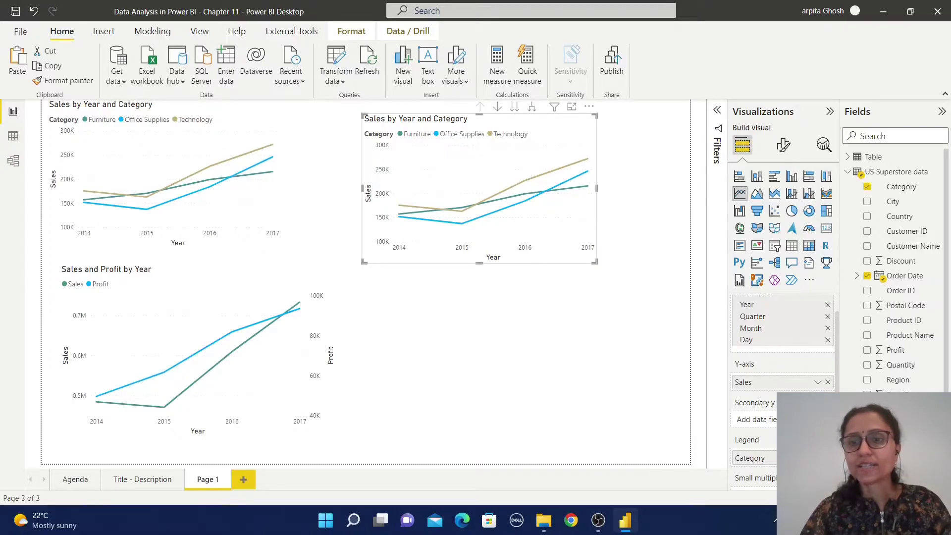
{"action": "scroll", "coordinate": [801, 385], "scroll_direction": "down", "scroll_amount": 3}
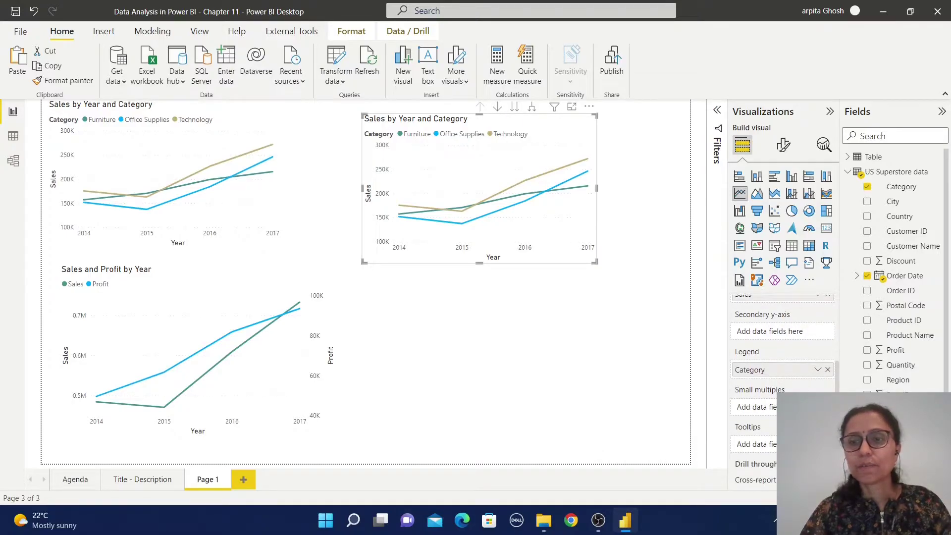
{"action": "left_click_drag", "start_coordinate": [802, 446], "coordinate": [755, 408]}
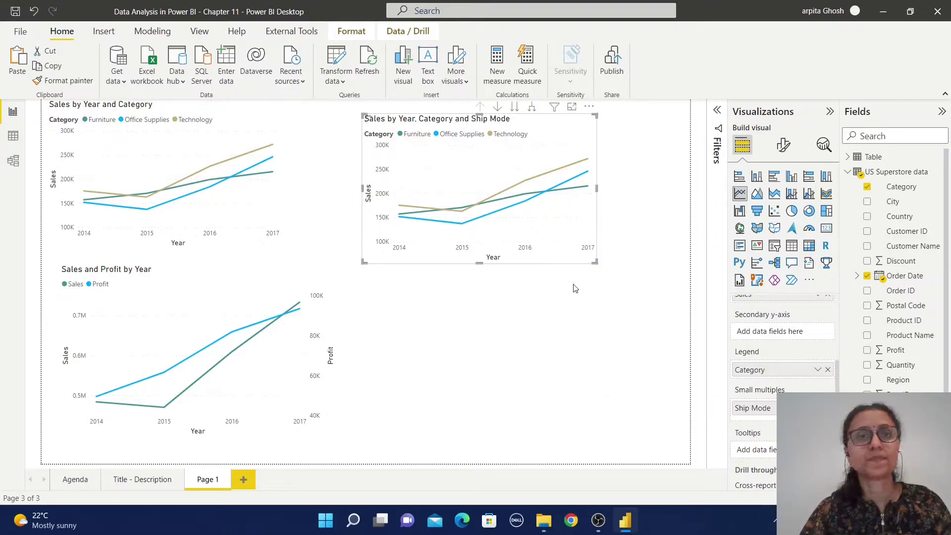
{"action": "left_click_drag", "start_coordinate": [593, 262], "coordinate": [669, 372]}
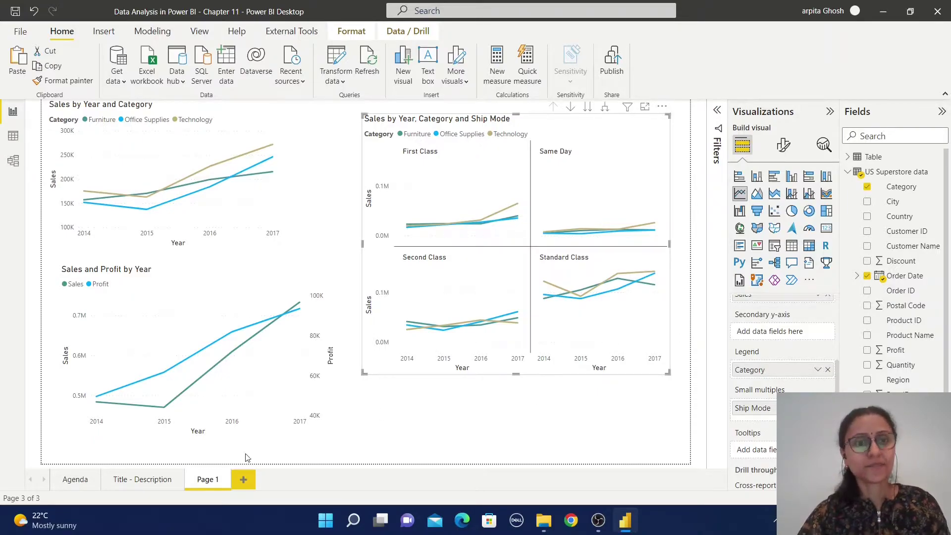
Duplicate Page 1 and convert the copied Sales by Year and Category chart into a slightly wider area chart
{"action": "right_click", "coordinate": [204, 478]}
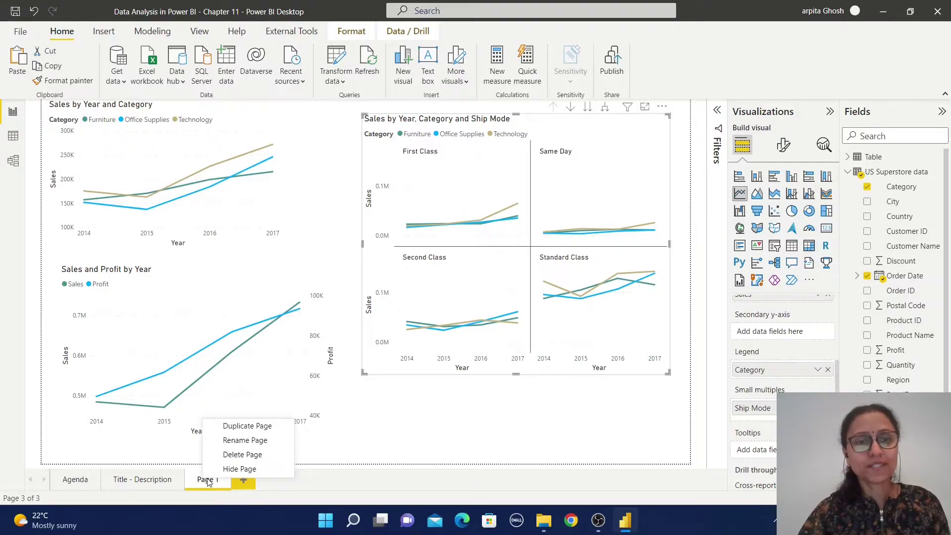
{"action": "left_click", "coordinate": [242, 427]}
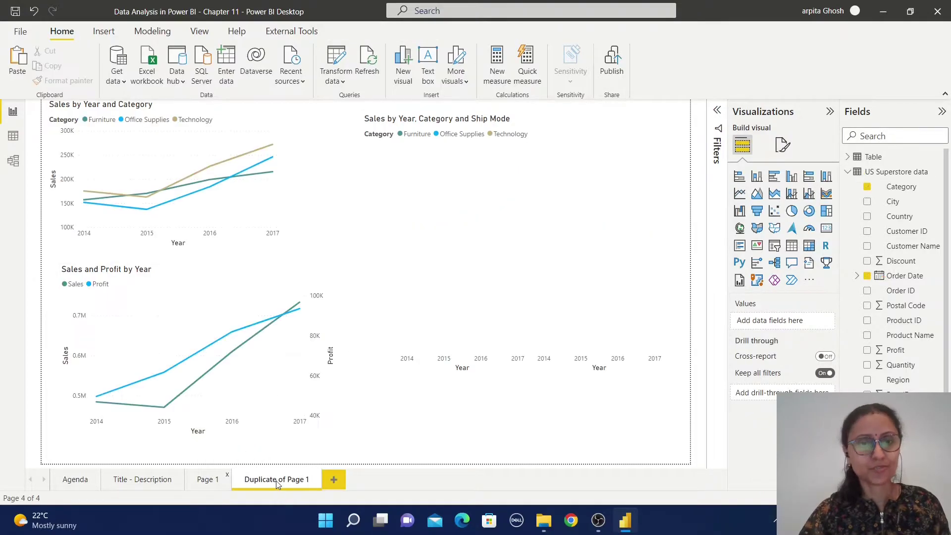
{"action": "left_click", "coordinate": [210, 115]}
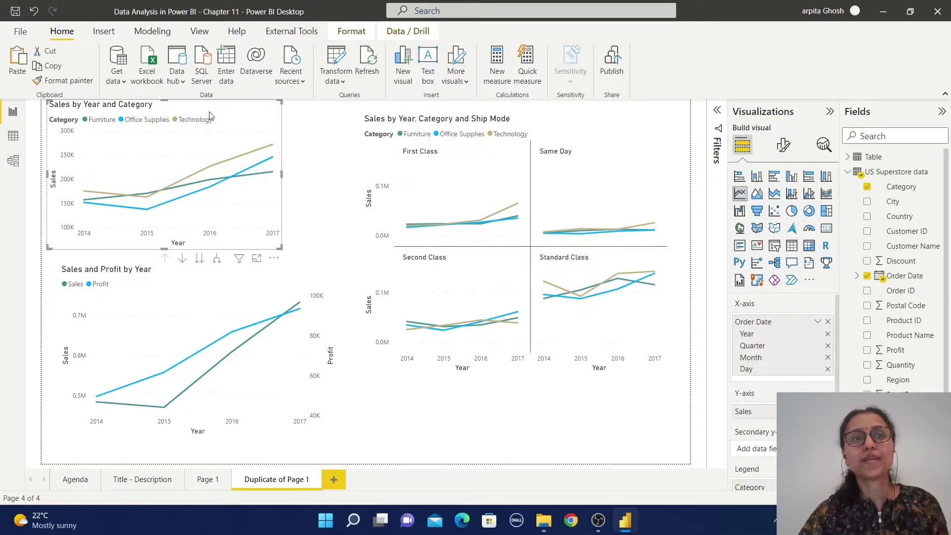
{"action": "left_click", "coordinate": [756, 197]}
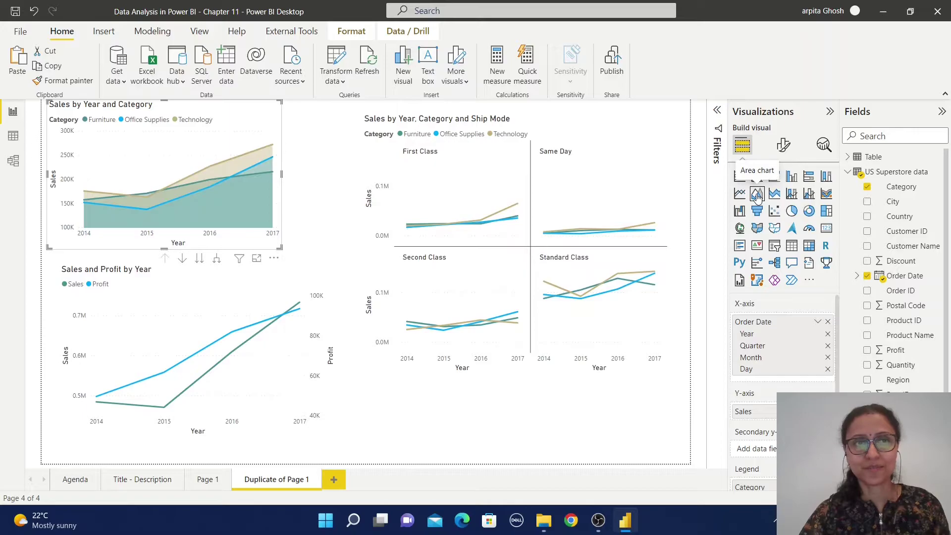
{"action": "left_click_drag", "start_coordinate": [280, 248], "coordinate": [309, 250]}
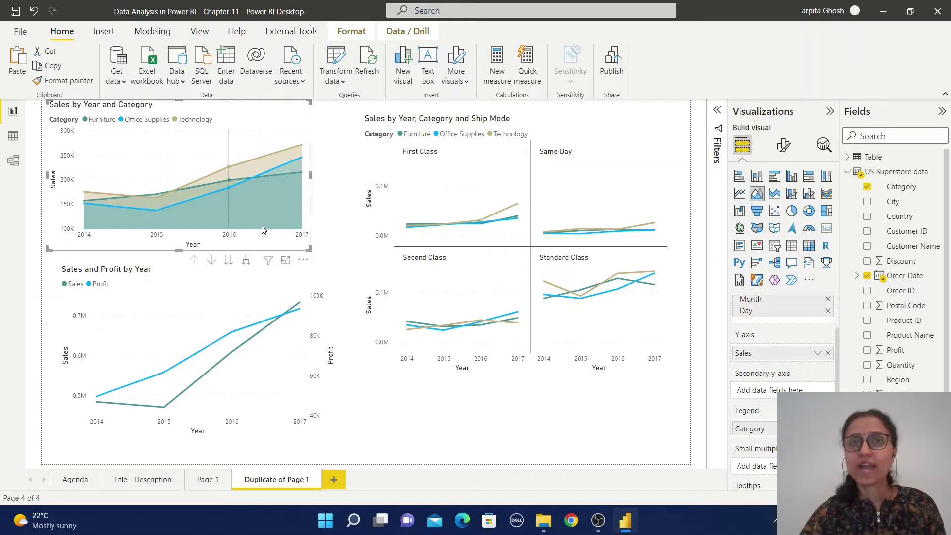
{"action": "mouse_move", "coordinate": [253, 223]}
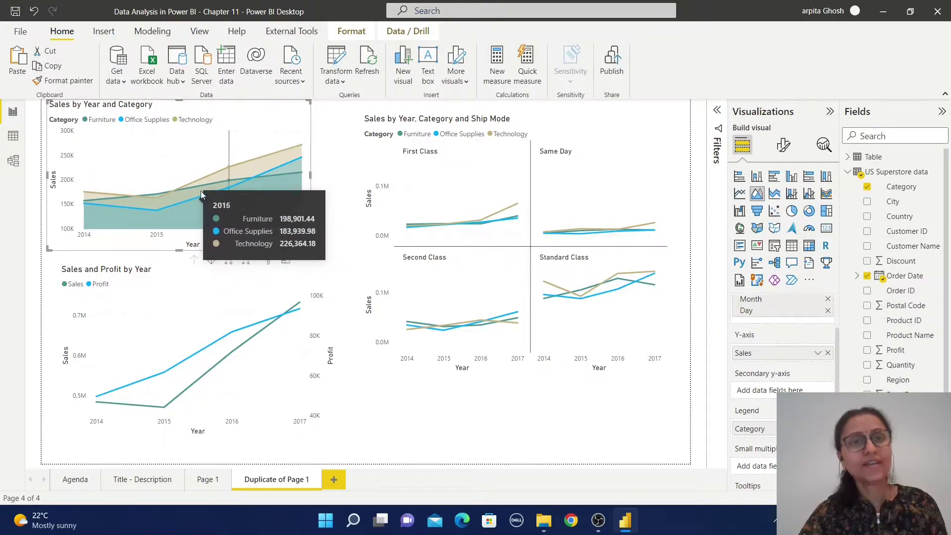
Convert the Sales and Profit by Year chart and the Ship Mode small multiples chart on the duplicate page to area charts
{"action": "left_click", "coordinate": [263, 307]}
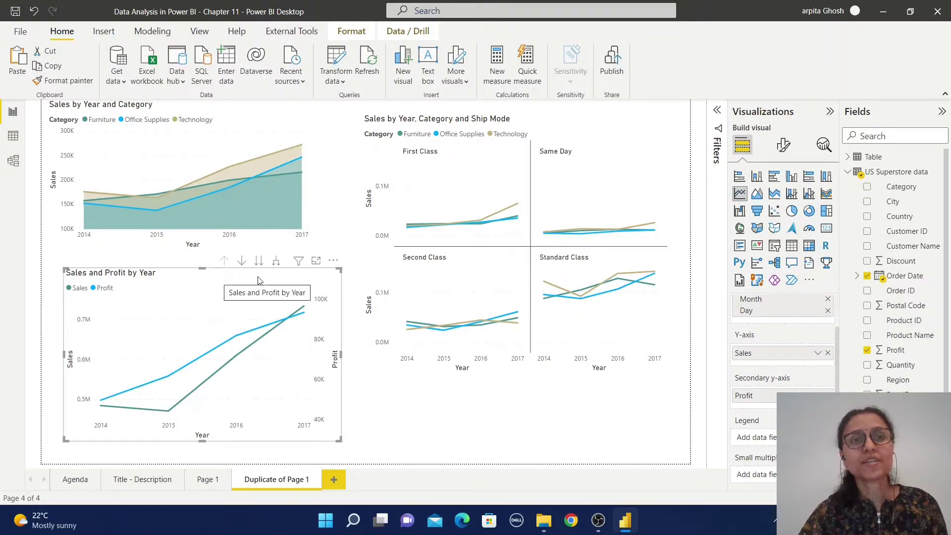
{"action": "left_click", "coordinate": [757, 195]}
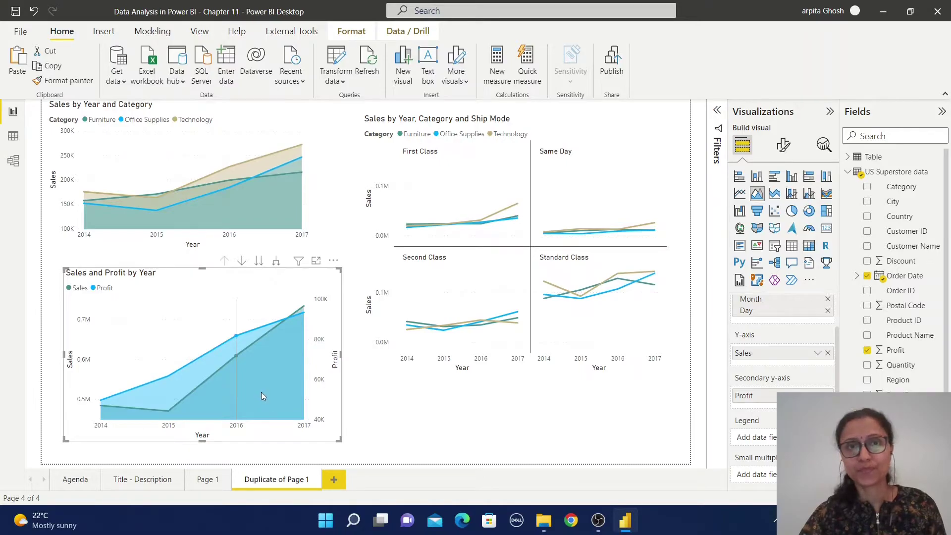
{"action": "mouse_move", "coordinate": [458, 181]}
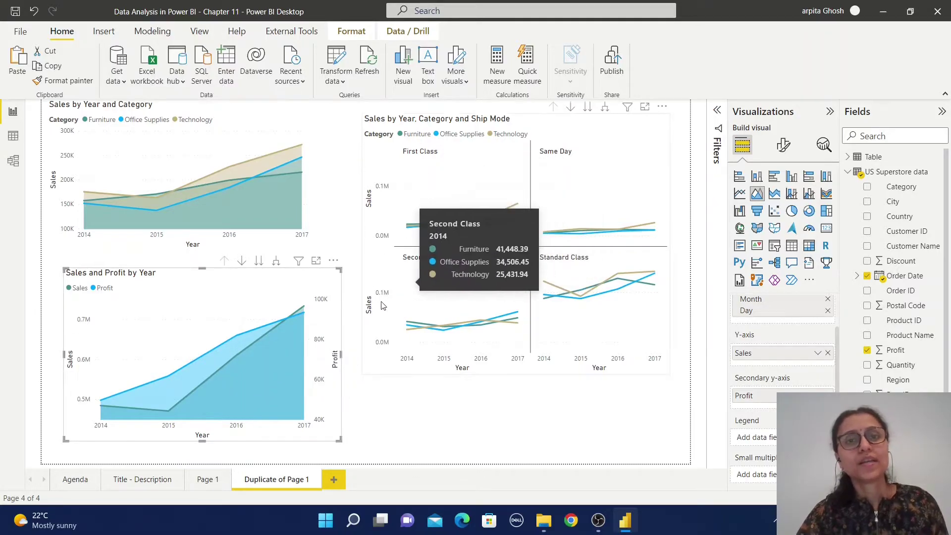
{"action": "left_click", "coordinate": [388, 320]}
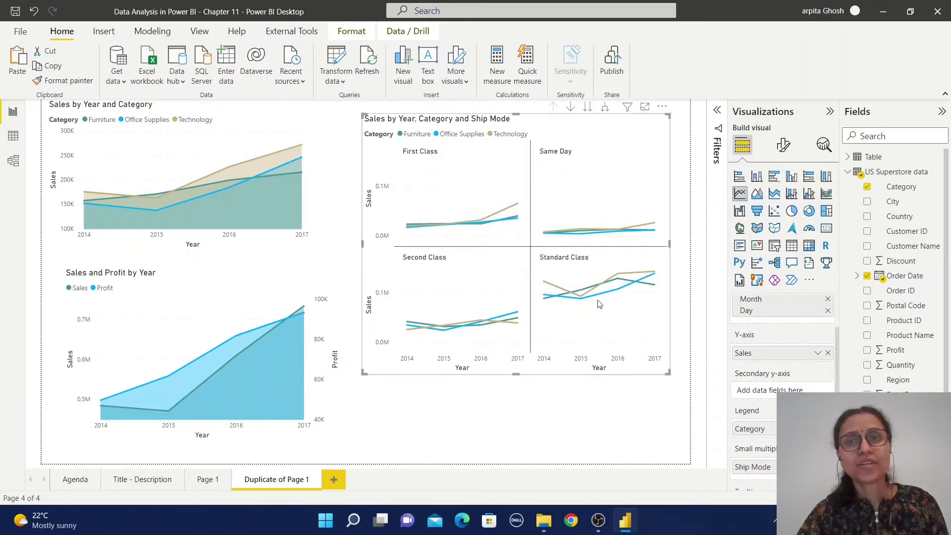
{"action": "left_click", "coordinate": [759, 194]}
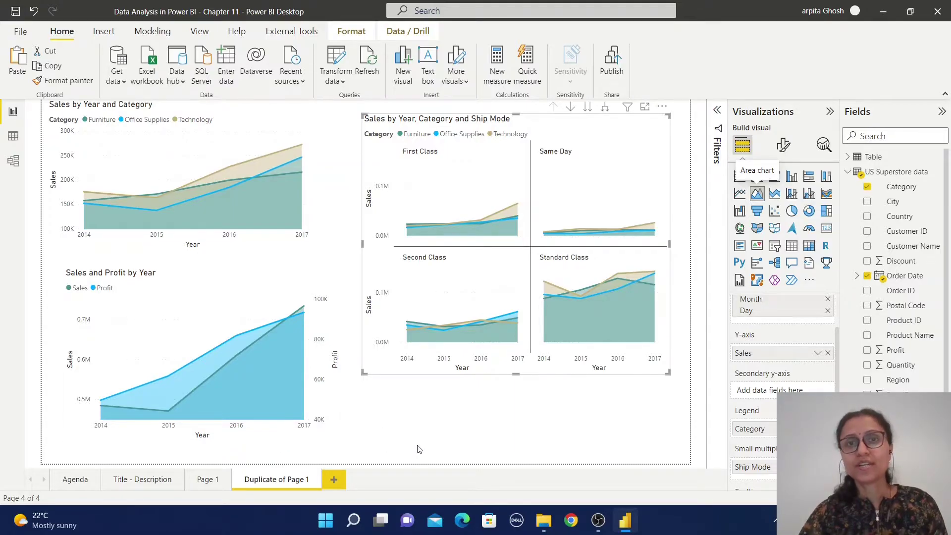
Add a new report page and insert a stacked area chart on it, enlarged from its default size
{"action": "left_click", "coordinate": [336, 477]}
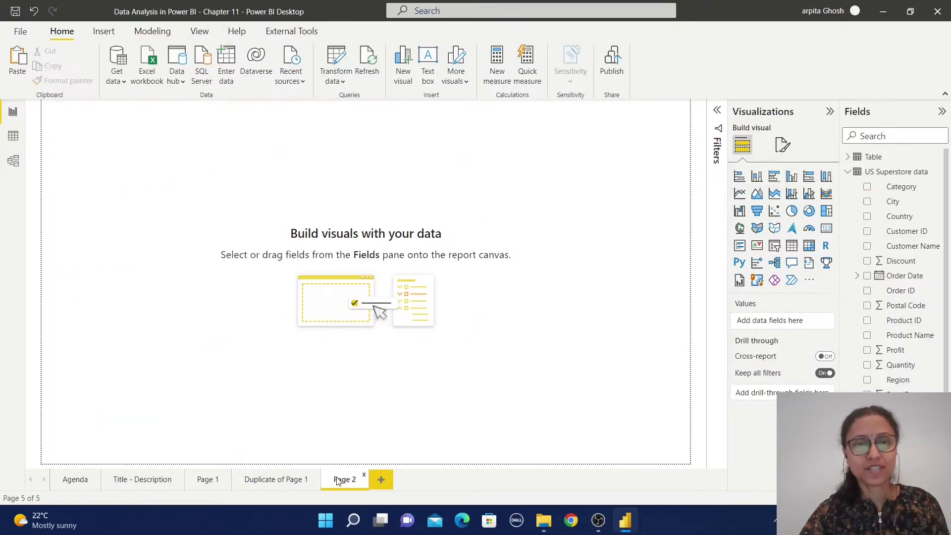
{"action": "left_click", "coordinate": [780, 197]}
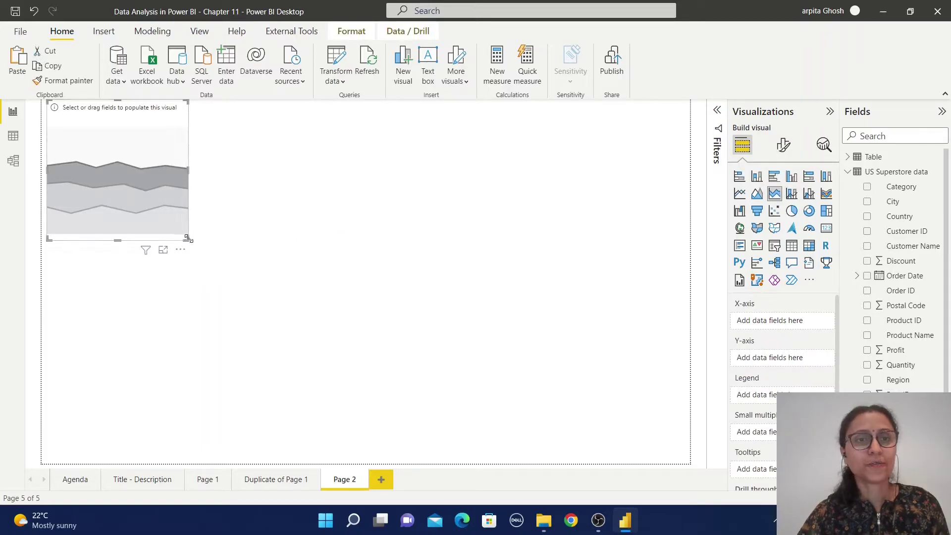
{"action": "left_click_drag", "start_coordinate": [187, 239], "coordinate": [304, 344]}
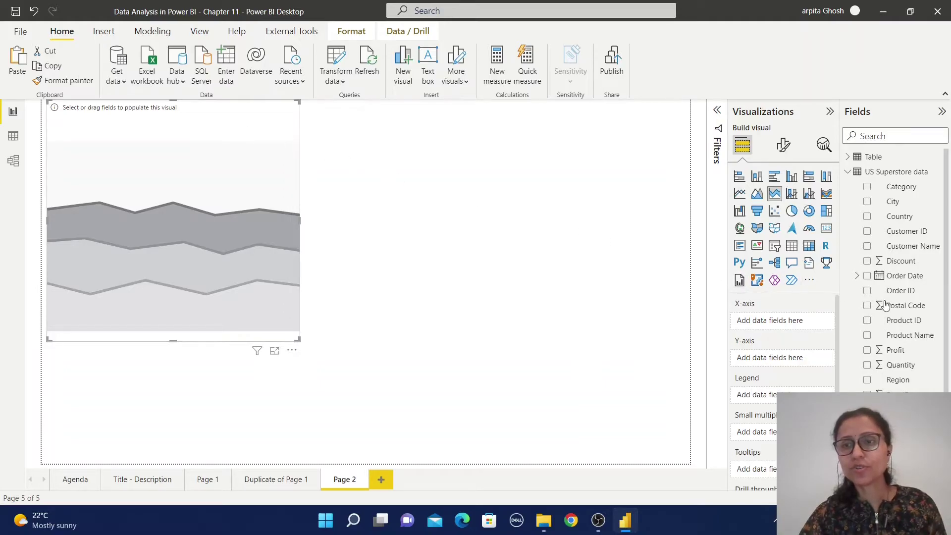
Plot Sales by Order Date in the stacked area chart with Category as legend, and enlarge the chart
{"action": "left_click", "coordinate": [867, 276]}
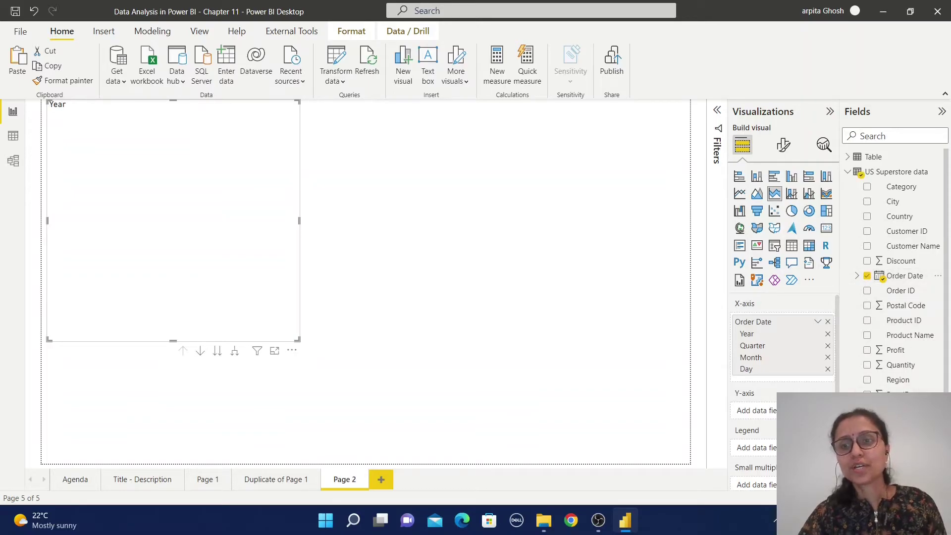
{"action": "left_click", "coordinate": [887, 409]}
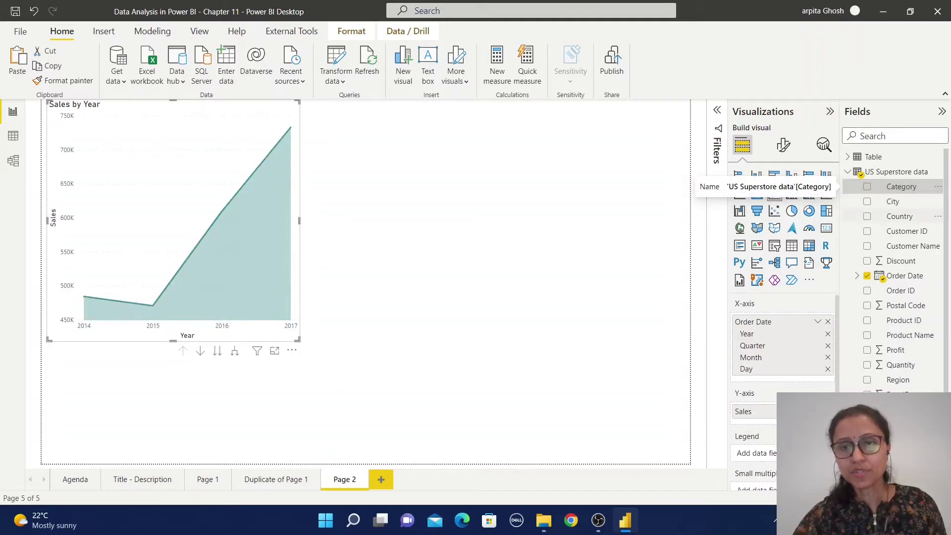
{"action": "left_click_drag", "start_coordinate": [772, 458], "coordinate": [772, 458]}
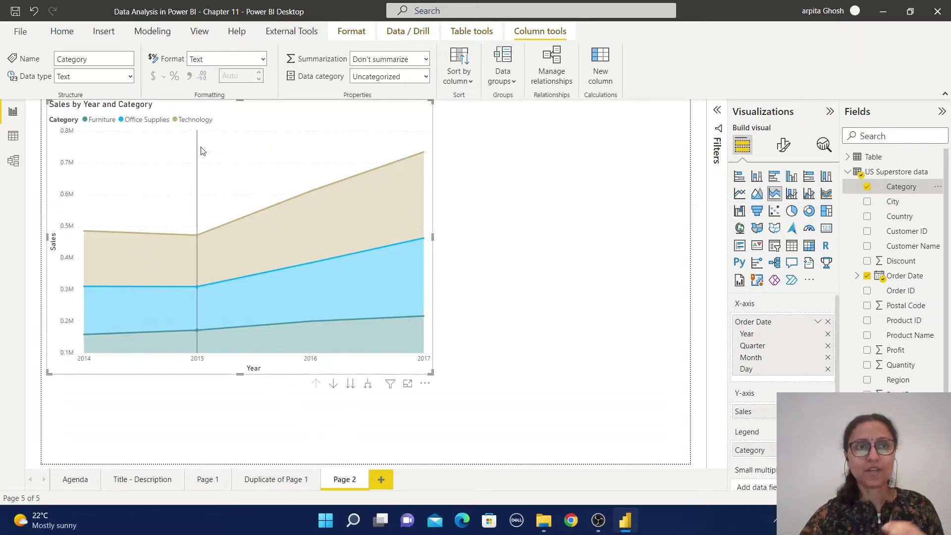
{"action": "mouse_move", "coordinate": [206, 176]}
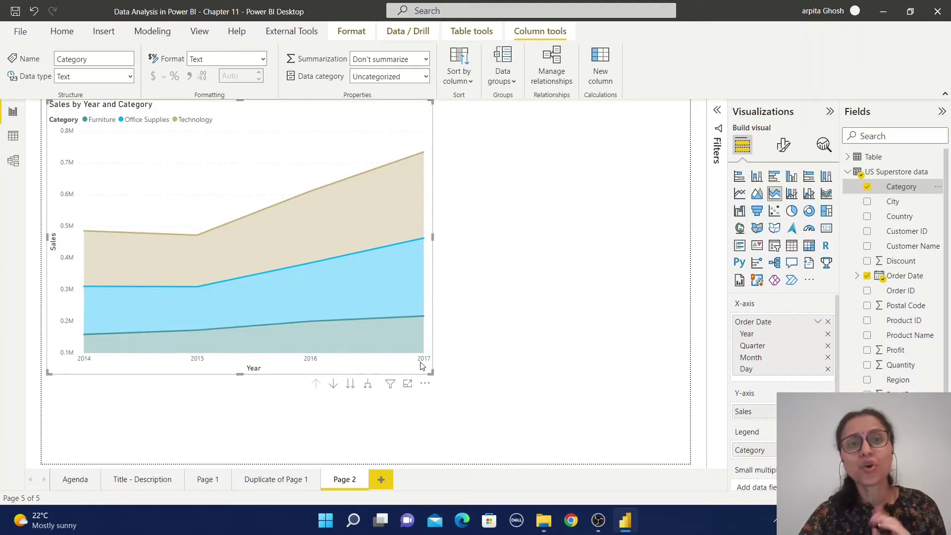
Copy the stacked area chart into the empty space beside it and convert the copy to an area chart for comparison
{"action": "left_click", "coordinate": [500, 344]}
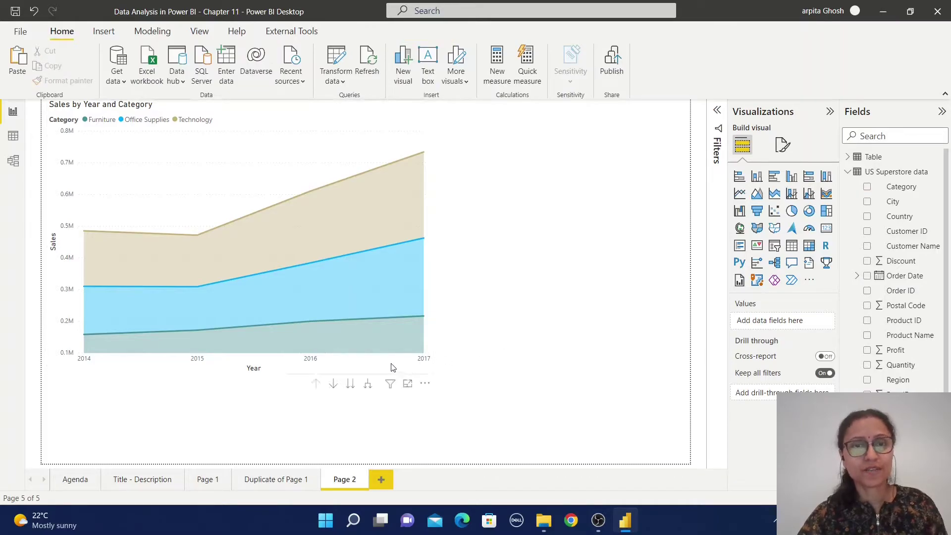
{"action": "left_click", "coordinate": [392, 367]}
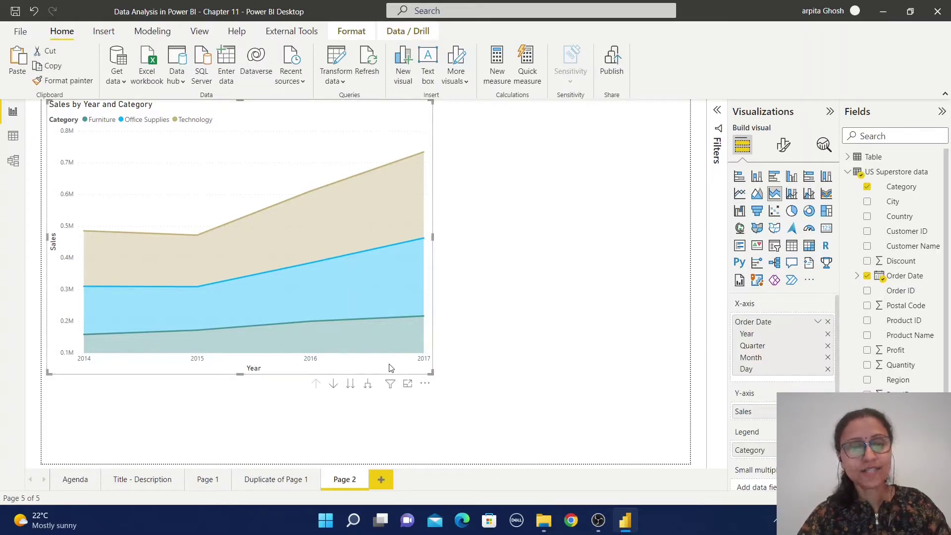
{"action": "left_click", "coordinate": [526, 320]}
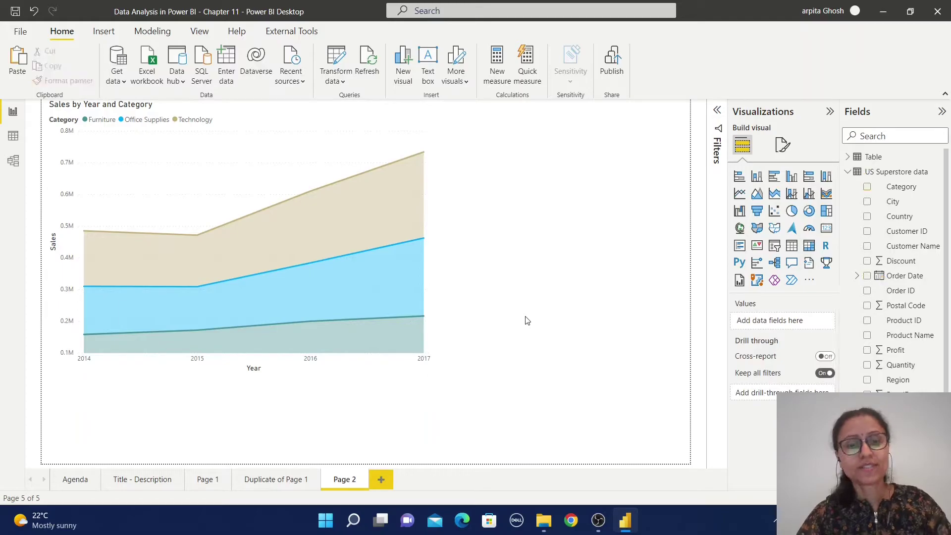
{"action": "key", "text": "ctrl+v"}
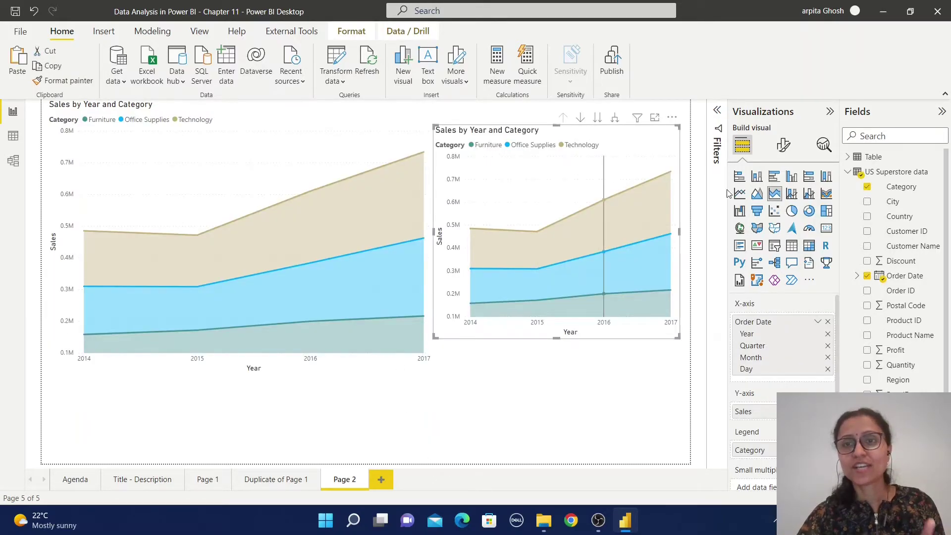
{"action": "left_click", "coordinate": [757, 194]}
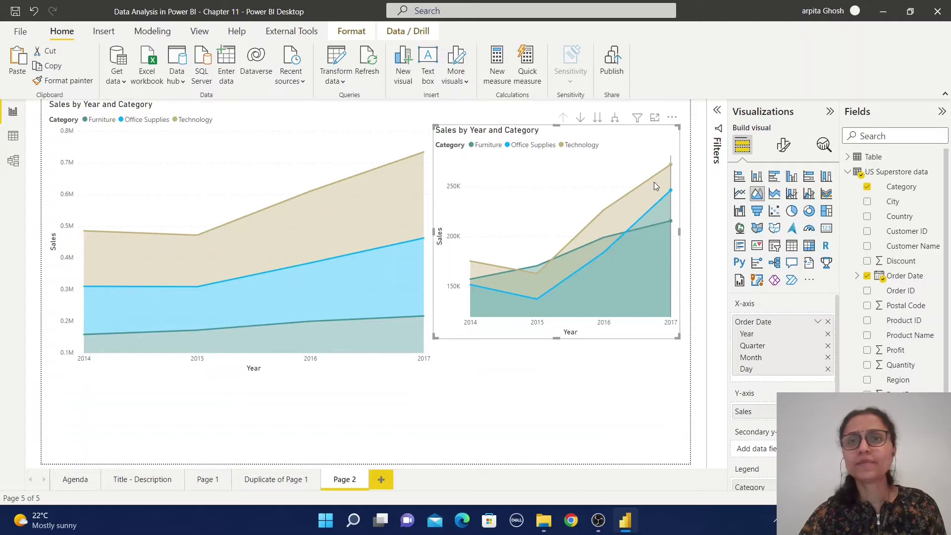
{"action": "mouse_move", "coordinate": [654, 182]}
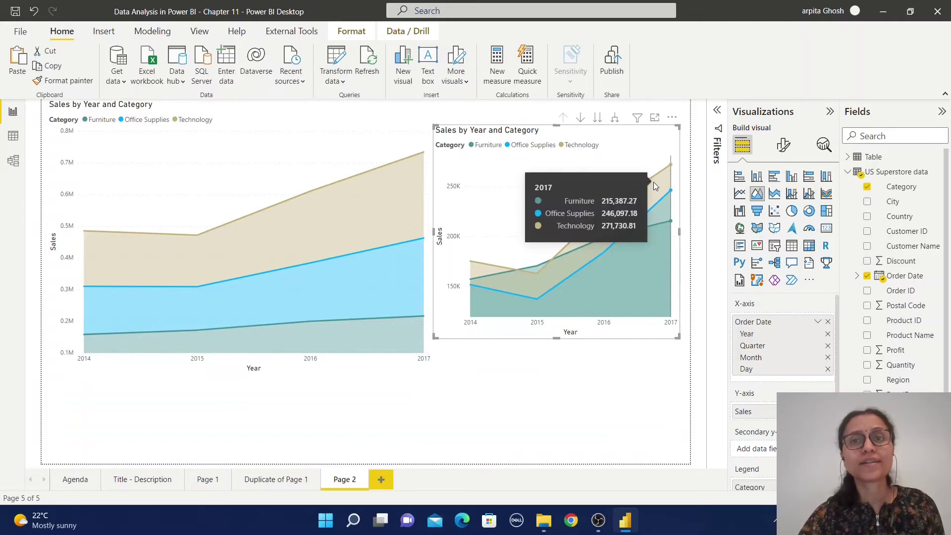
{"action": "mouse_move", "coordinate": [639, 203]}
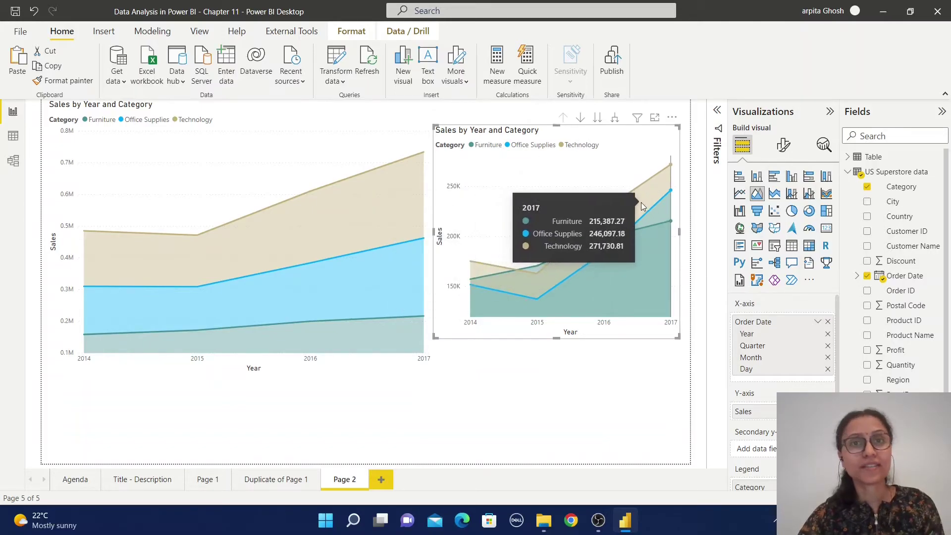
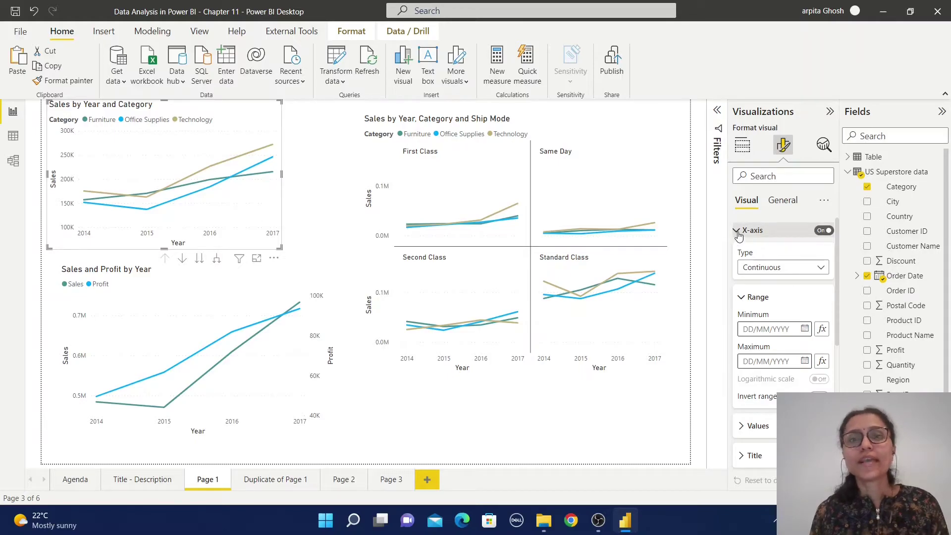
Review the X-axis type, range and value options and the Y-axis range options of Page 1's Sales by Year and Category line chart
{"action": "left_click", "coordinate": [769, 270]}
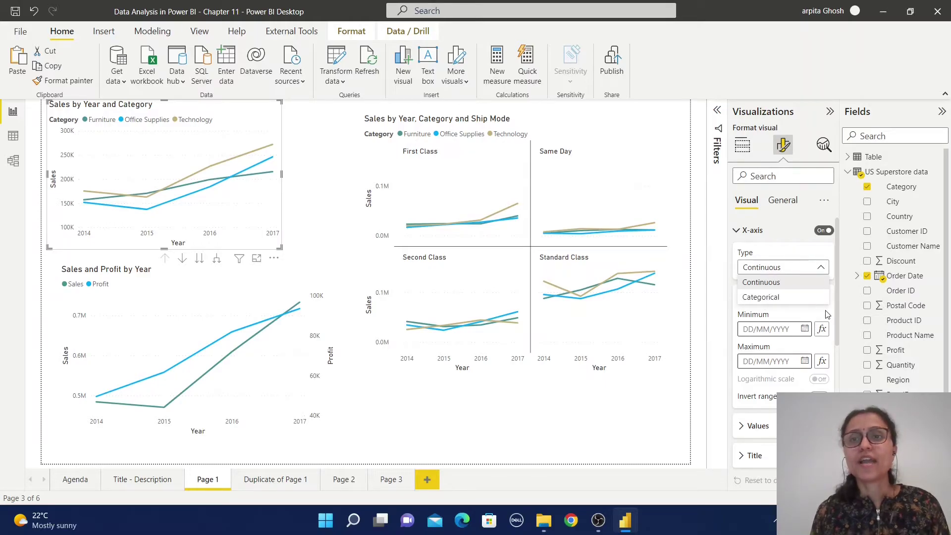
{"action": "left_click", "coordinate": [789, 329]}
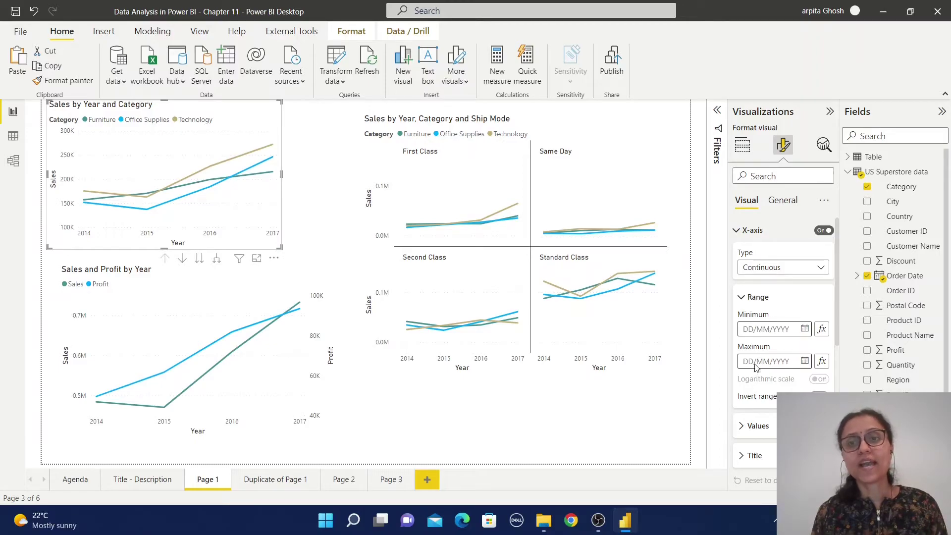
{"action": "left_click", "coordinate": [741, 426]}
{"action": "scroll", "coordinate": [783, 391], "scroll_direction": "down", "scroll_amount": 2}
{"action": "scroll", "coordinate": [783, 392], "scroll_direction": "down", "scroll_amount": 1}
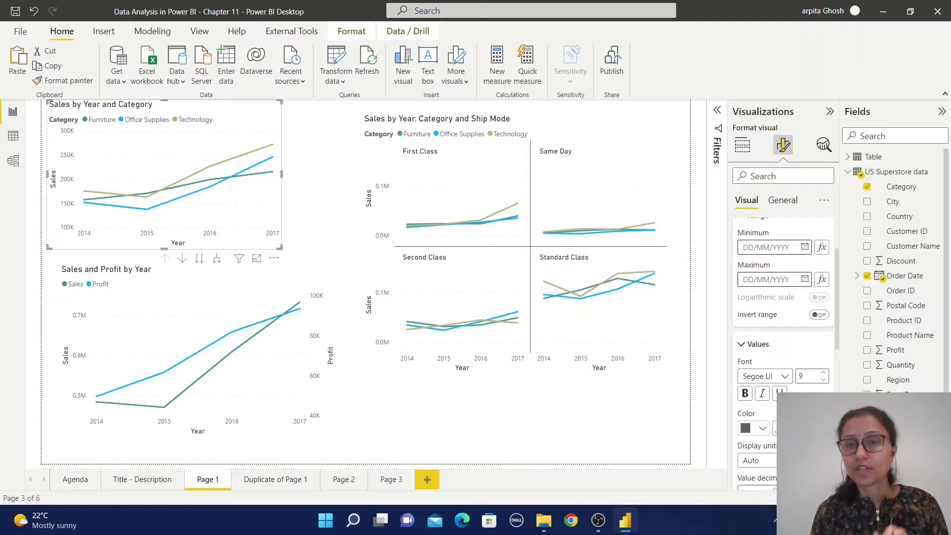
{"action": "left_click", "coordinate": [742, 343]}
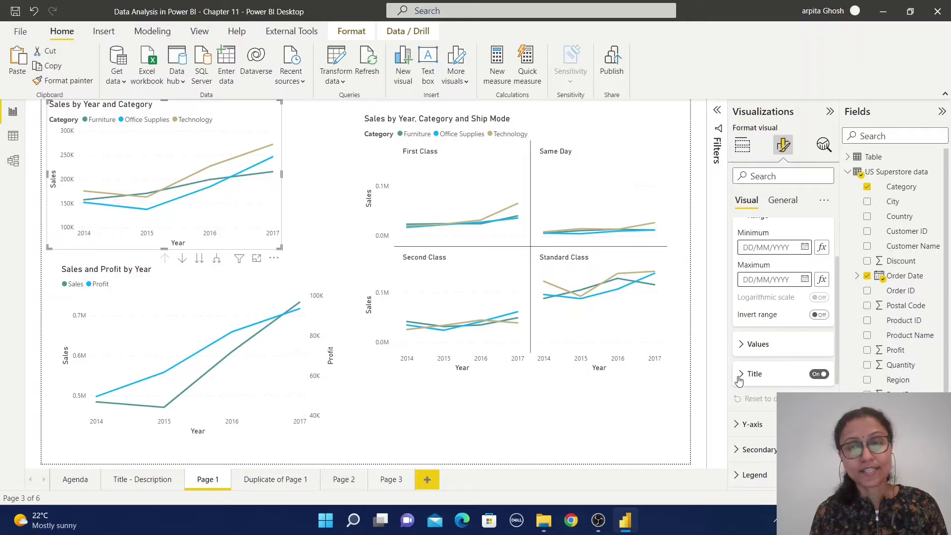
{"action": "left_click", "coordinate": [742, 256]}
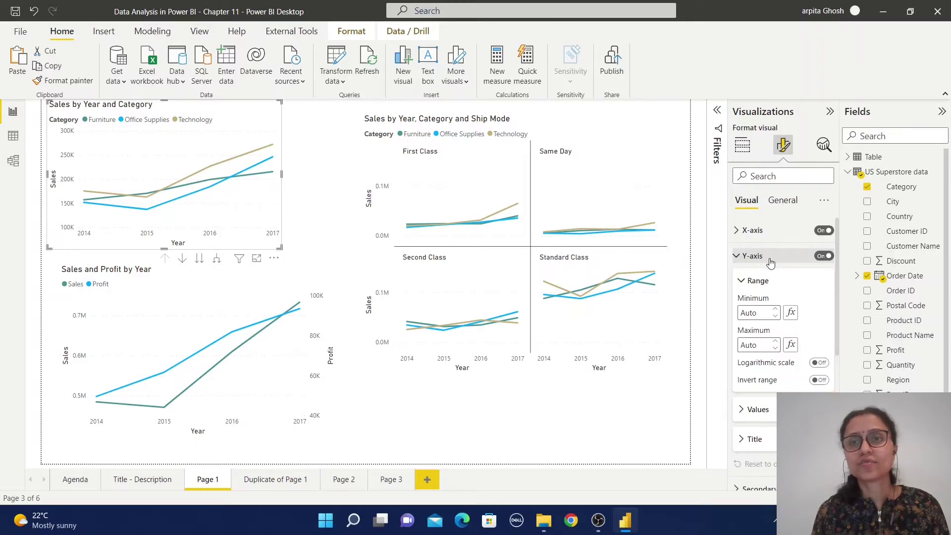
{"action": "left_click", "coordinate": [738, 260]}
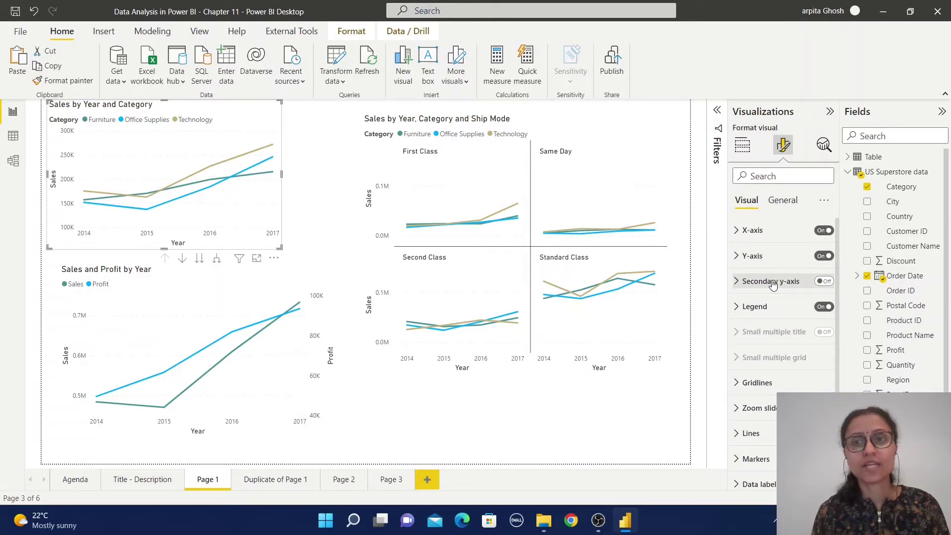
Review the line formatting options of the Sales by Year and Category chart, including the available line styles
{"action": "scroll", "coordinate": [770, 397], "scroll_direction": "down", "scroll_amount": 1}
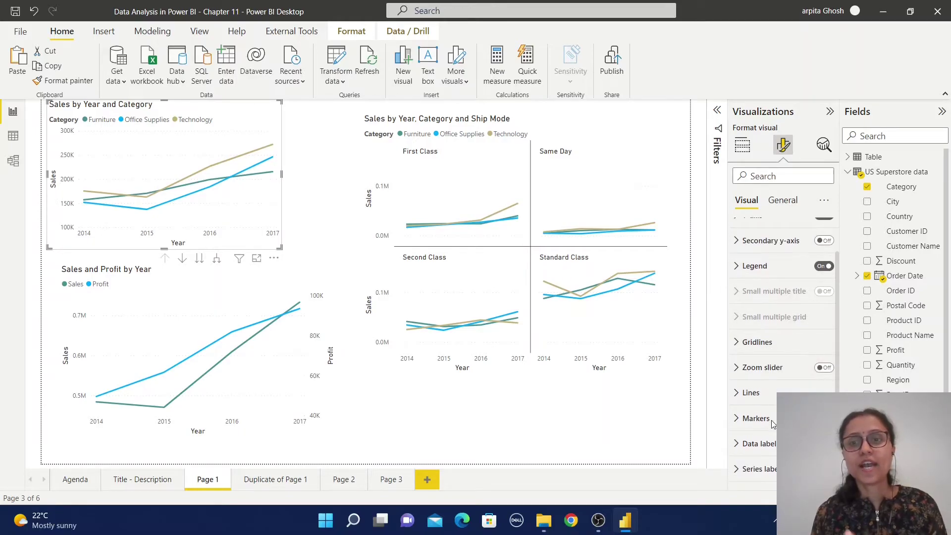
{"action": "left_click", "coordinate": [750, 393]}
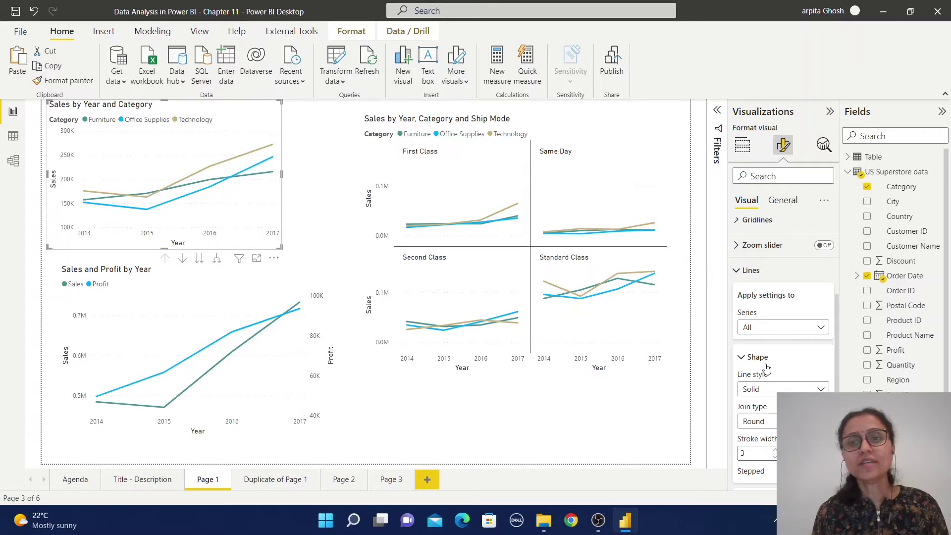
{"action": "left_click", "coordinate": [774, 392]}
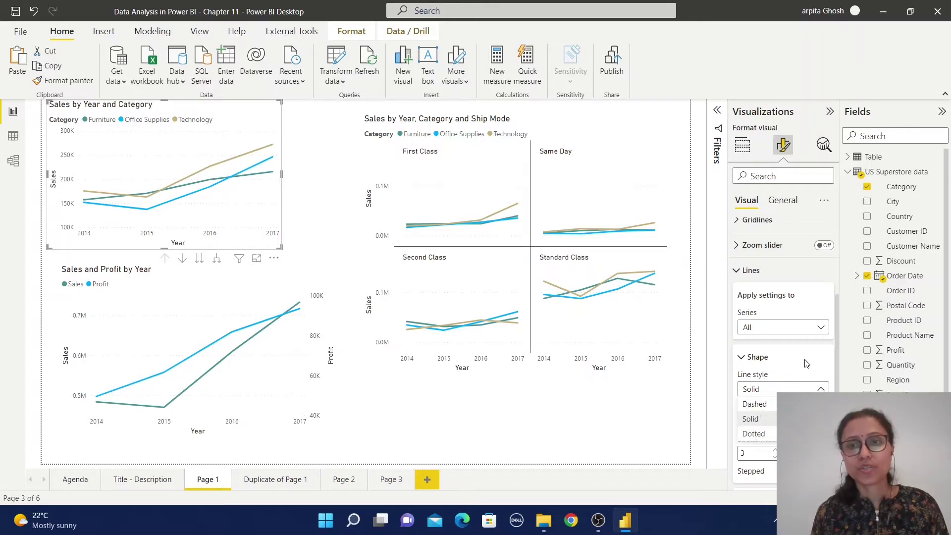
{"action": "left_click", "coordinate": [775, 263]}
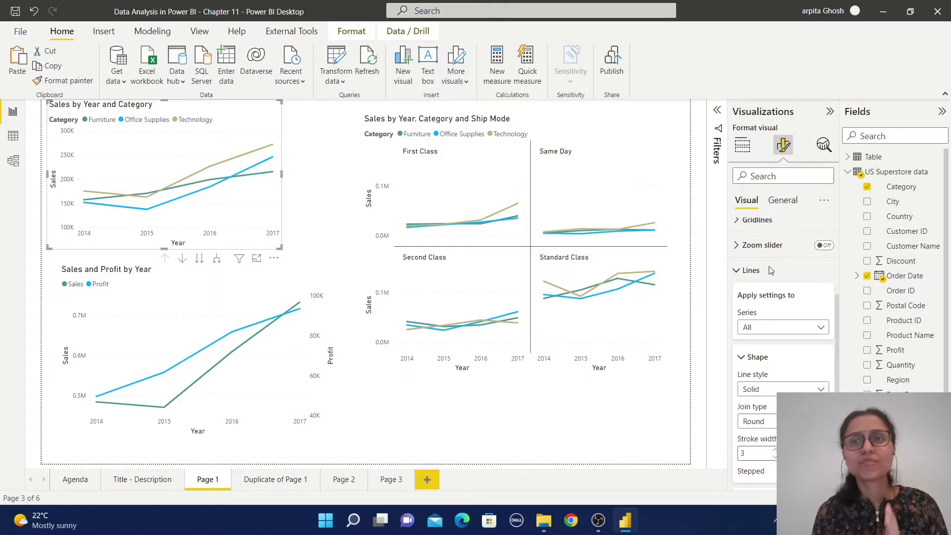
{"action": "left_click", "coordinate": [738, 272]}
Review the general size properties and effects settings of the Sales by Year and Category chart
{"action": "left_click", "coordinate": [786, 203]}
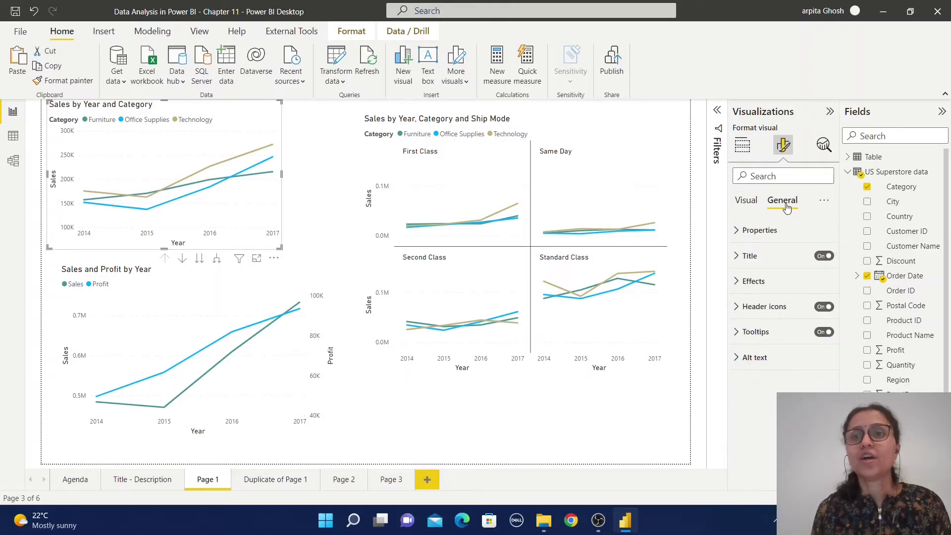
{"action": "left_click", "coordinate": [739, 234]}
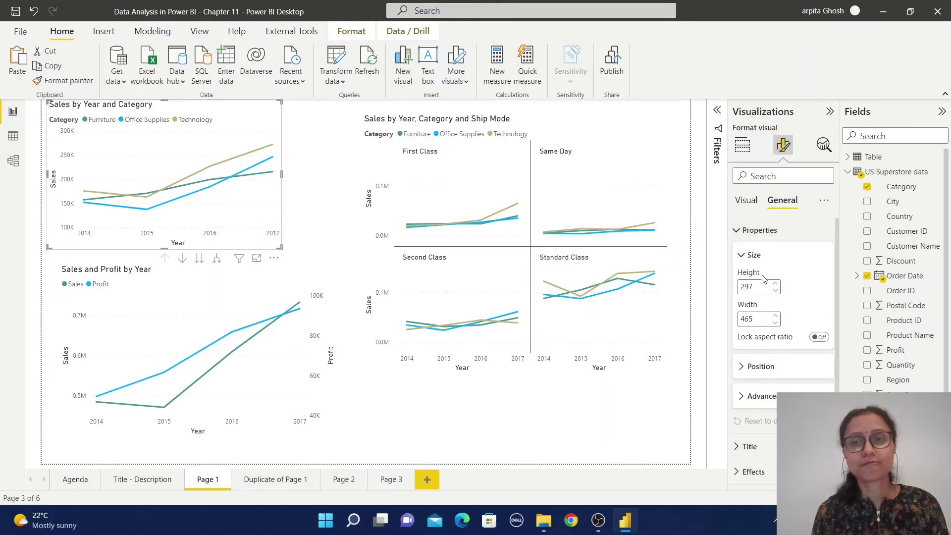
{"action": "left_click", "coordinate": [738, 230]}
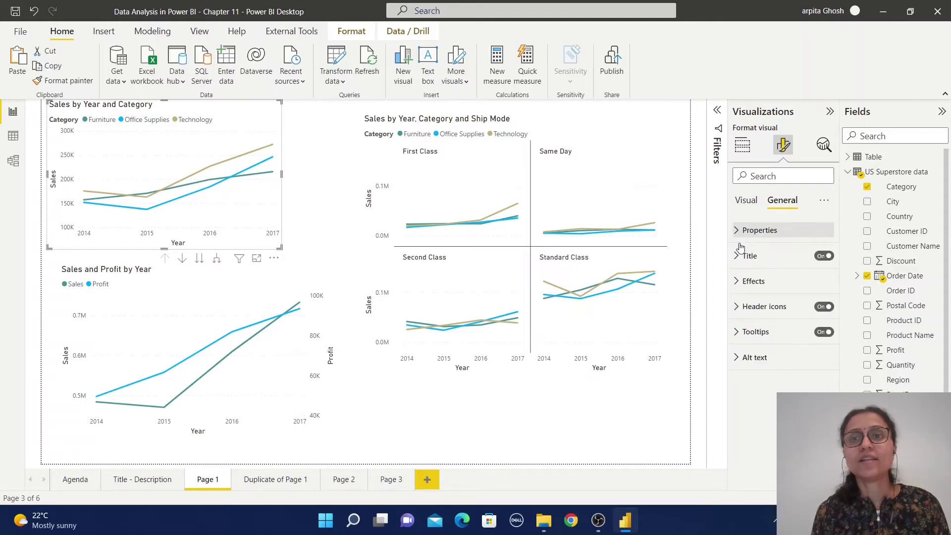
{"action": "left_click", "coordinate": [736, 283]}
{"action": "left_click", "coordinate": [736, 282]}
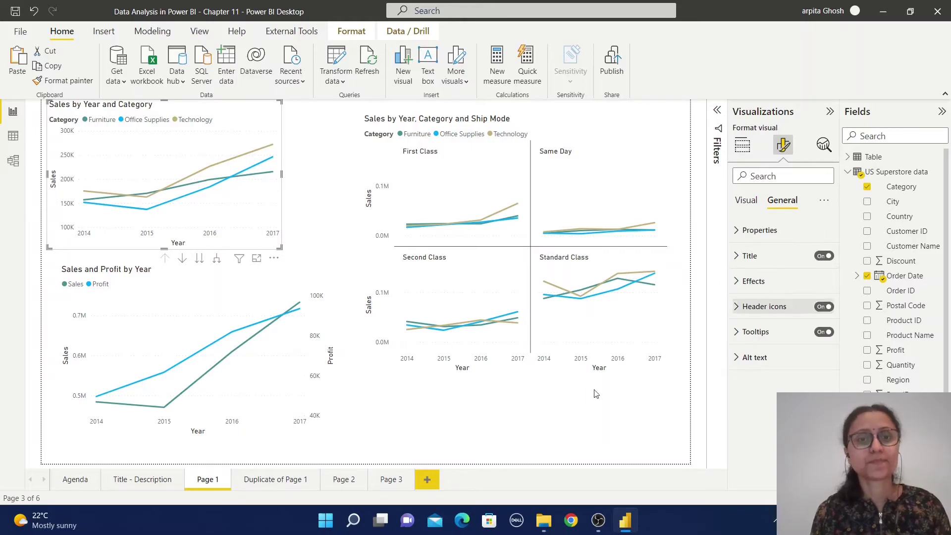
On Page 3, create a line chart of Cases_count by Day from Table and enlarge it across most of the page width
{"action": "left_click", "coordinate": [391, 479]}
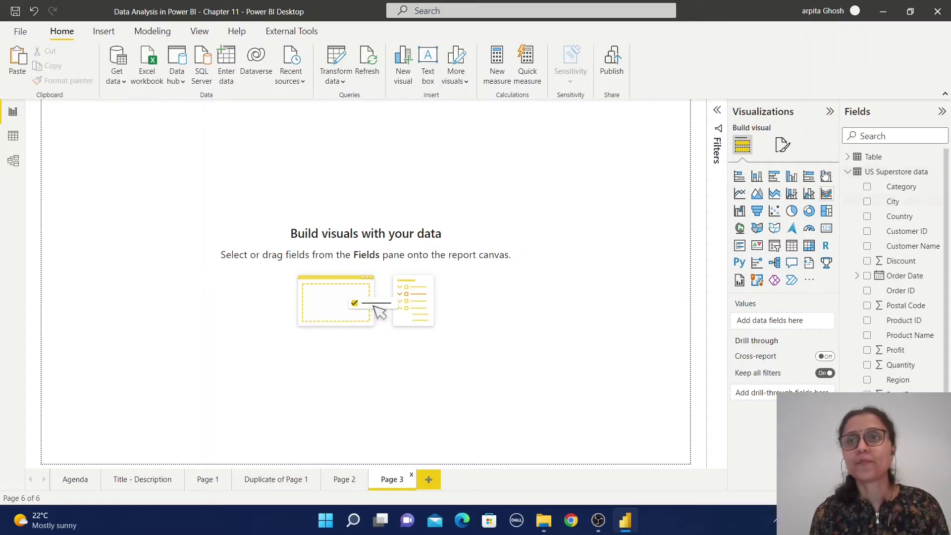
{"action": "left_click", "coordinate": [847, 171]}
{"action": "left_click", "coordinate": [848, 156]}
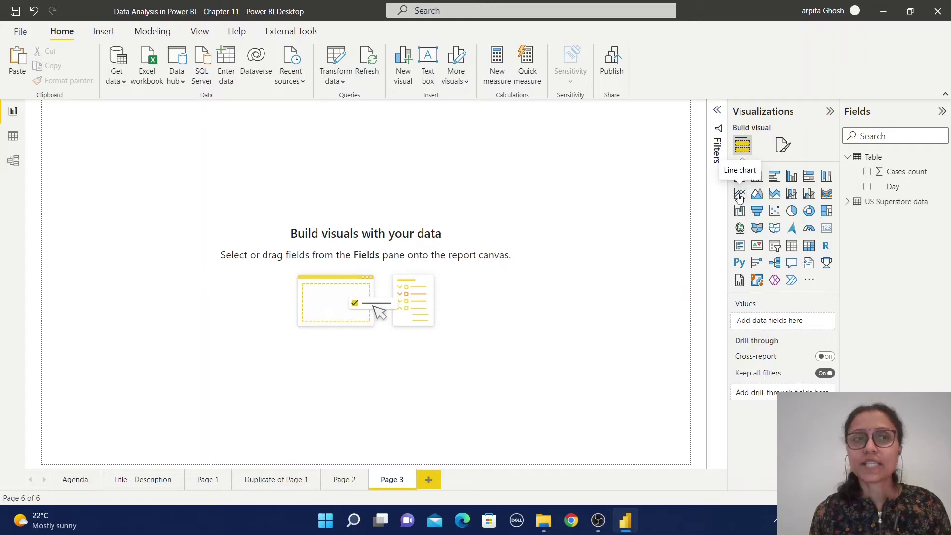
{"action": "left_click", "coordinate": [739, 194]}
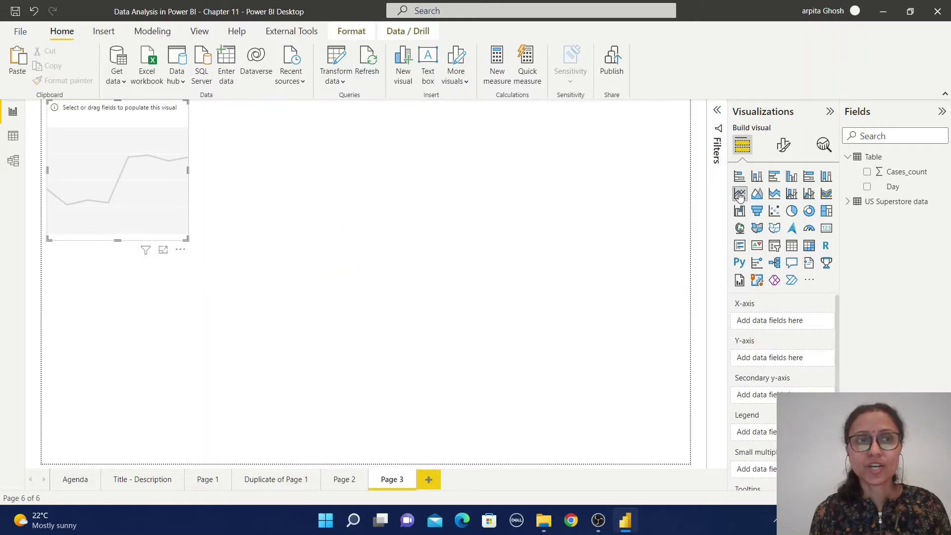
{"action": "left_click", "coordinate": [867, 188]}
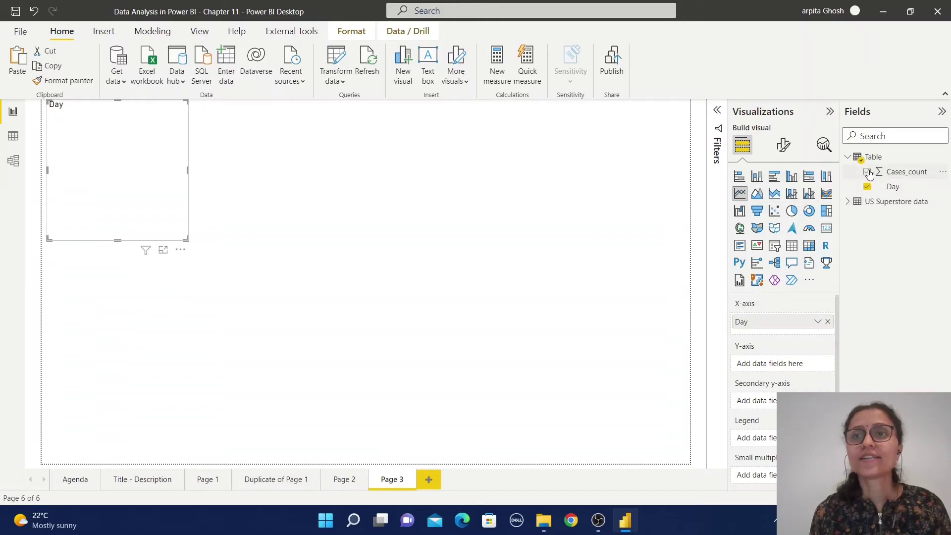
{"action": "left_click", "coordinate": [867, 172]}
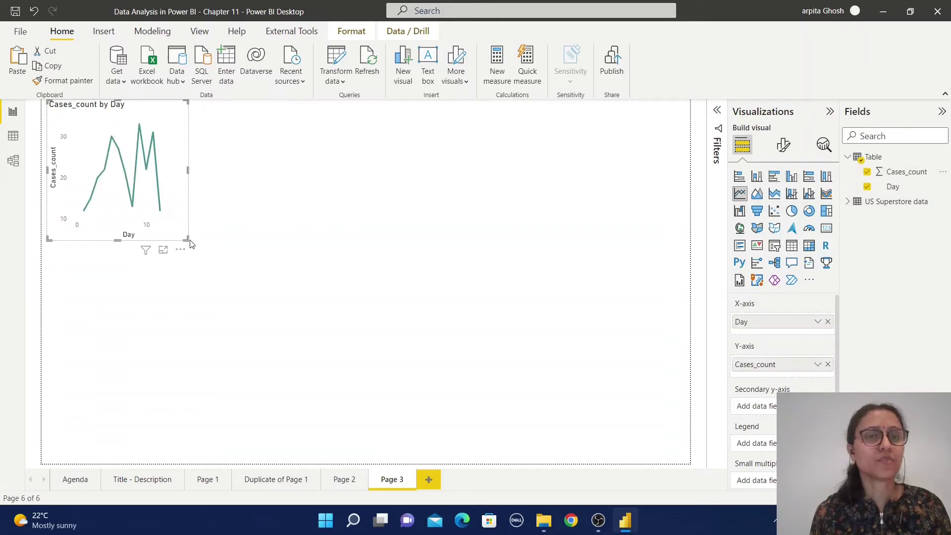
{"action": "left_click_drag", "start_coordinate": [184, 238], "coordinate": [562, 308]}
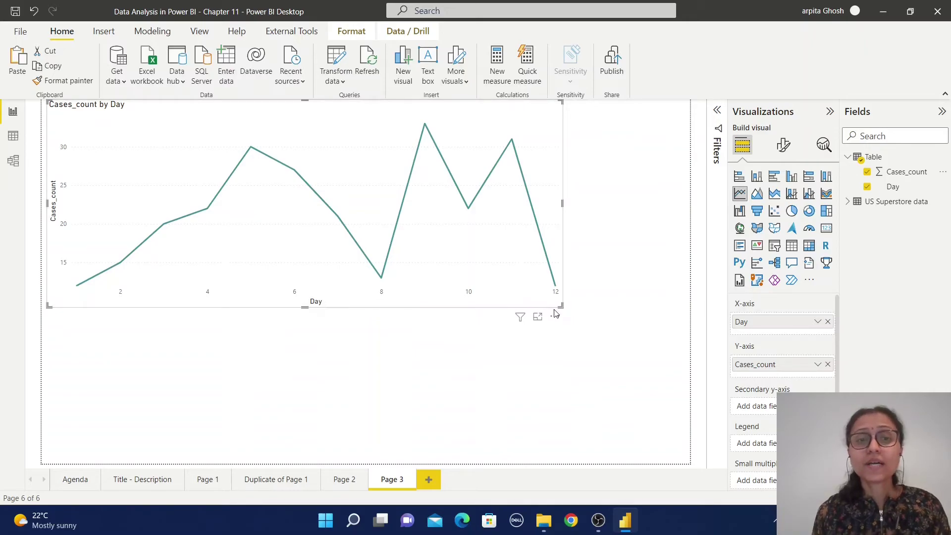
Change the X-axis type of Page 3's Cases_count by Day line chart to Categorical
{"action": "mouse_move", "coordinate": [520, 316]}
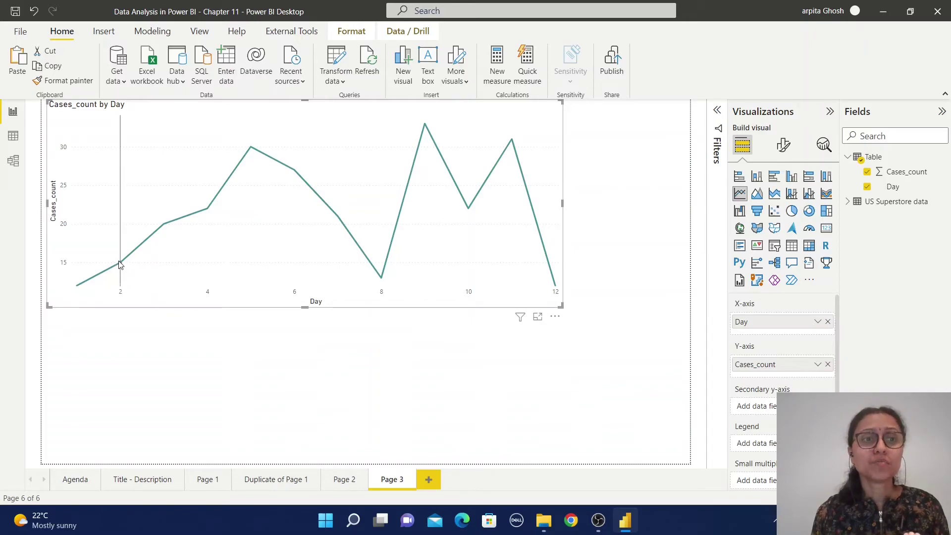
{"action": "mouse_move", "coordinate": [120, 264]}
{"action": "mouse_move", "coordinate": [163, 227]}
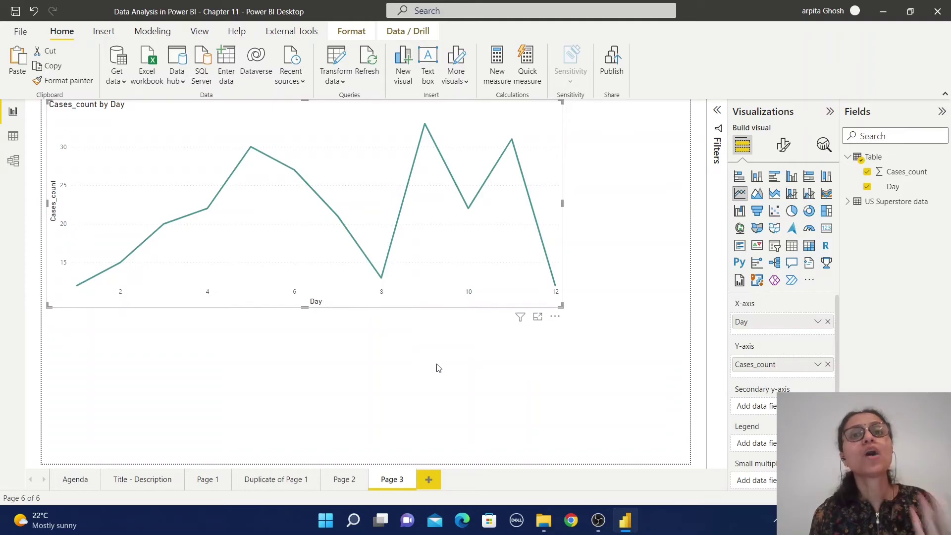
{"action": "left_click", "coordinate": [783, 150]}
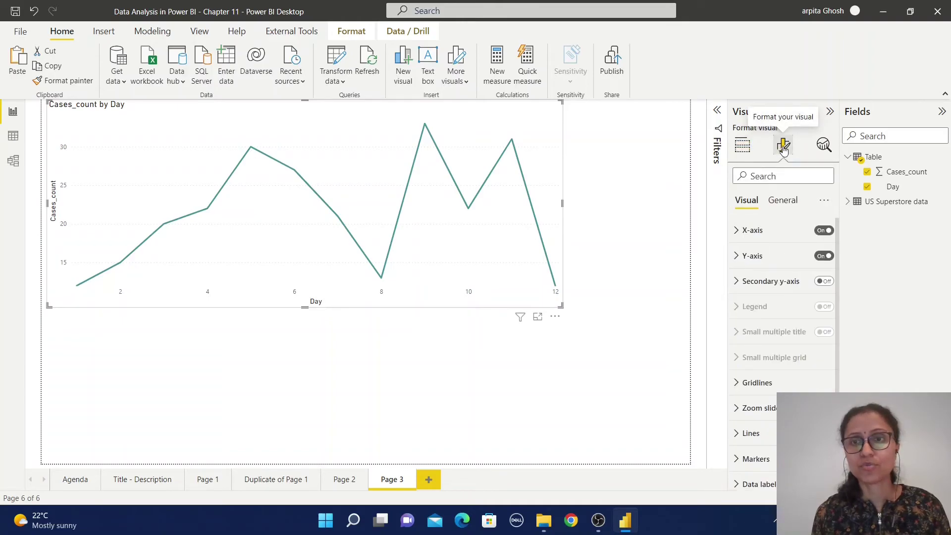
{"action": "left_click", "coordinate": [733, 239]}
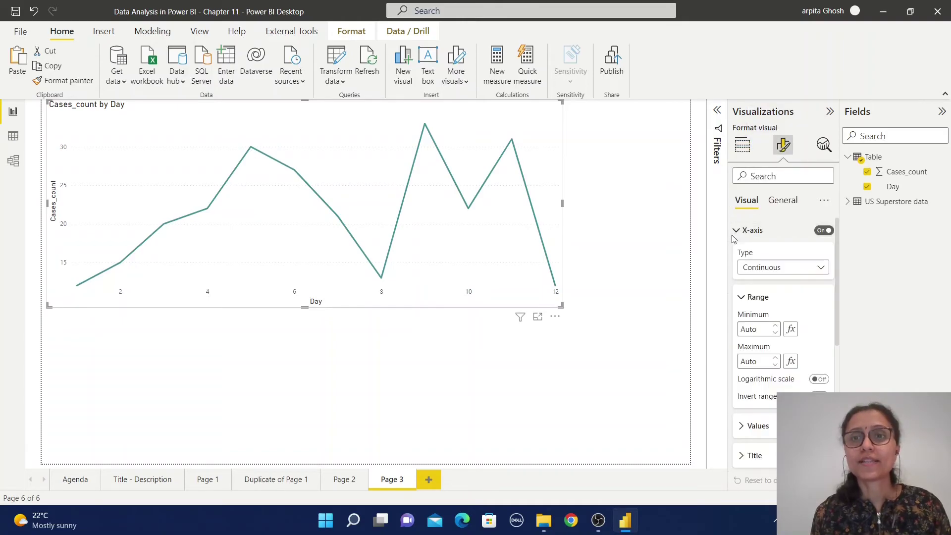
{"action": "left_click", "coordinate": [764, 270]}
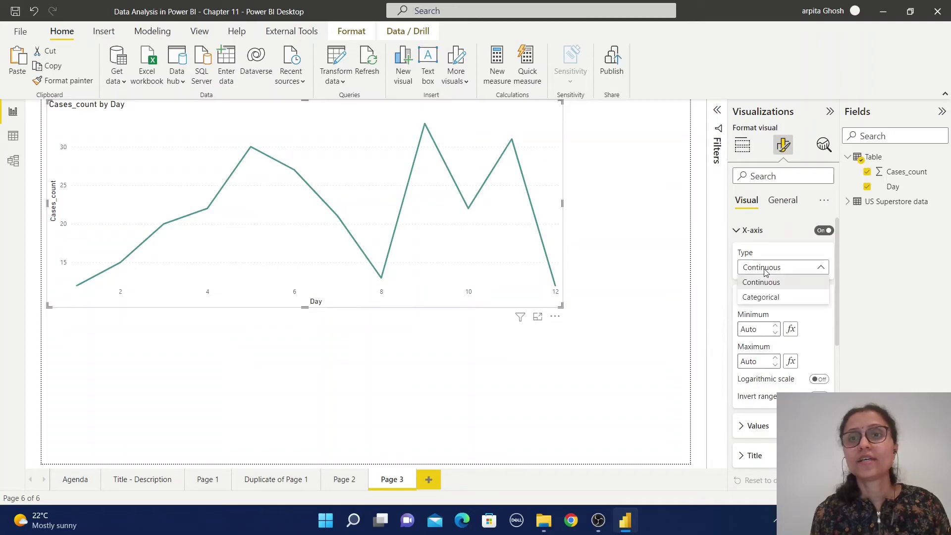
{"action": "left_click", "coordinate": [761, 297]}
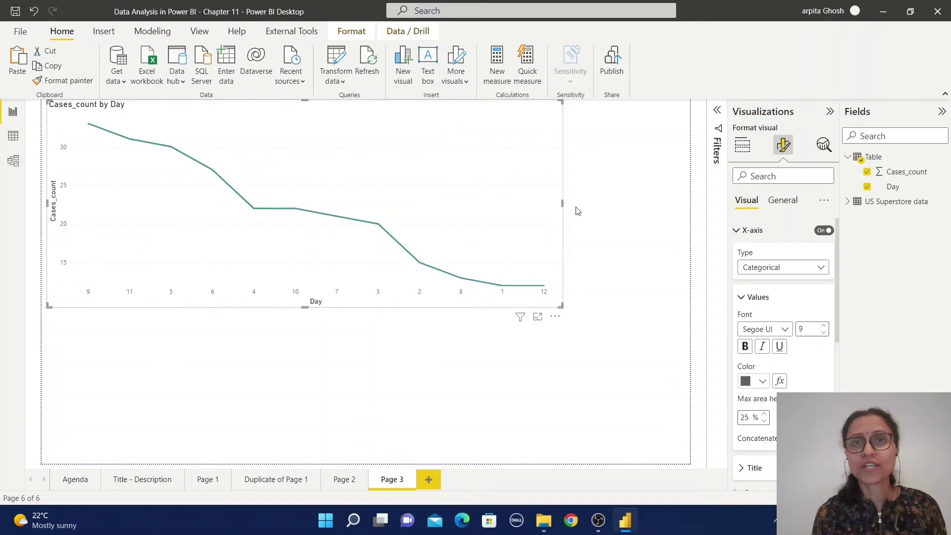
Sort the Cases_count by Day chart's axis by Day in ascending order
{"action": "left_click", "coordinate": [554, 317]}
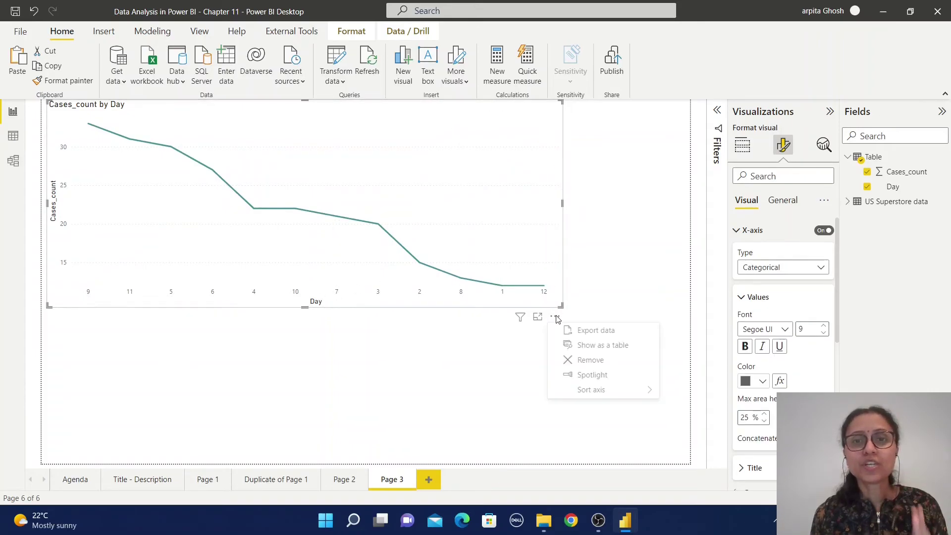
{"action": "mouse_move", "coordinate": [622, 392]}
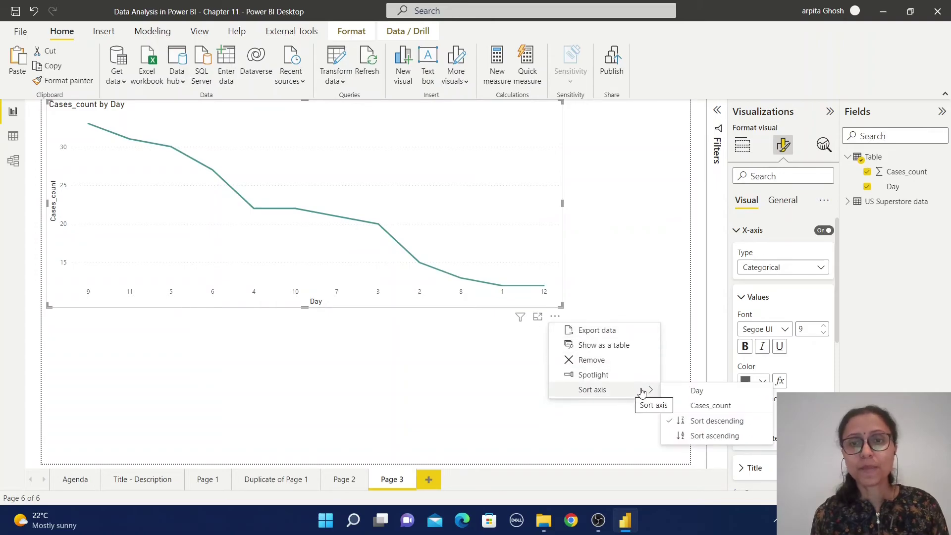
{"action": "left_click", "coordinate": [696, 395]}
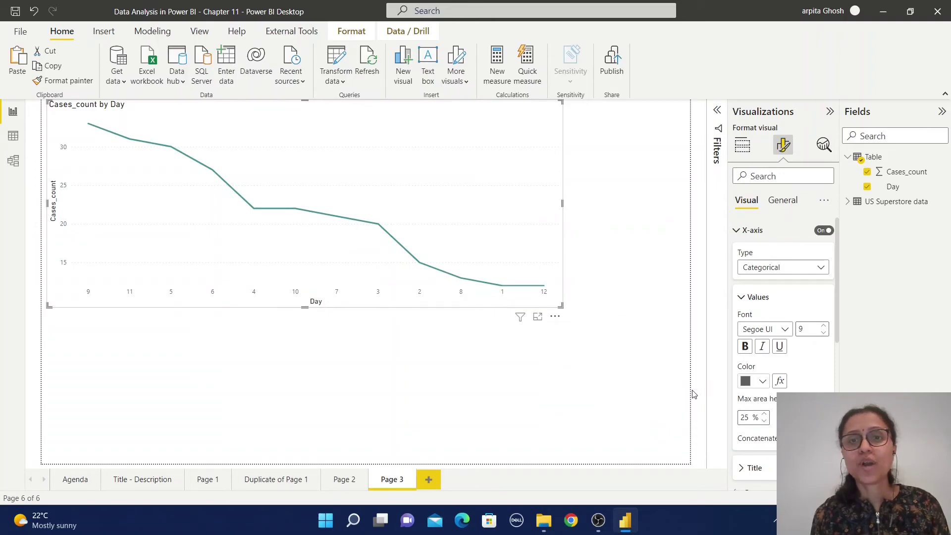
{"action": "left_click", "coordinate": [555, 318]}
{"action": "mouse_move", "coordinate": [639, 390]}
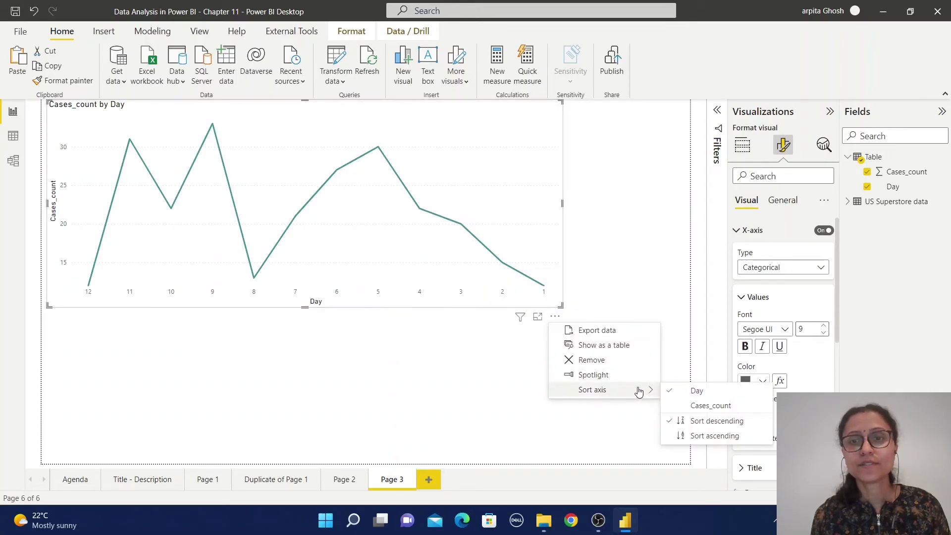
{"action": "left_click", "coordinate": [707, 436]}
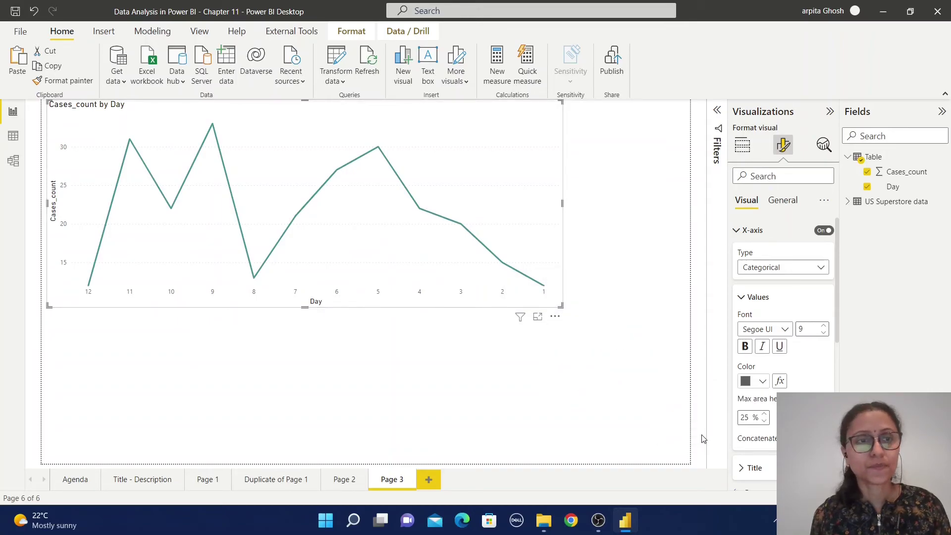
{"action": "mouse_move", "coordinate": [87, 288]}
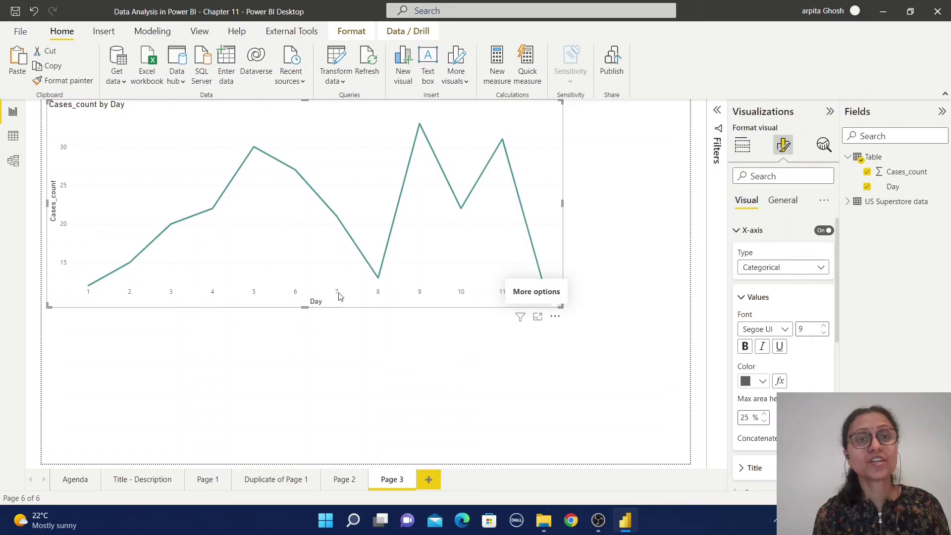
{"action": "left_click", "coordinate": [148, 317]}
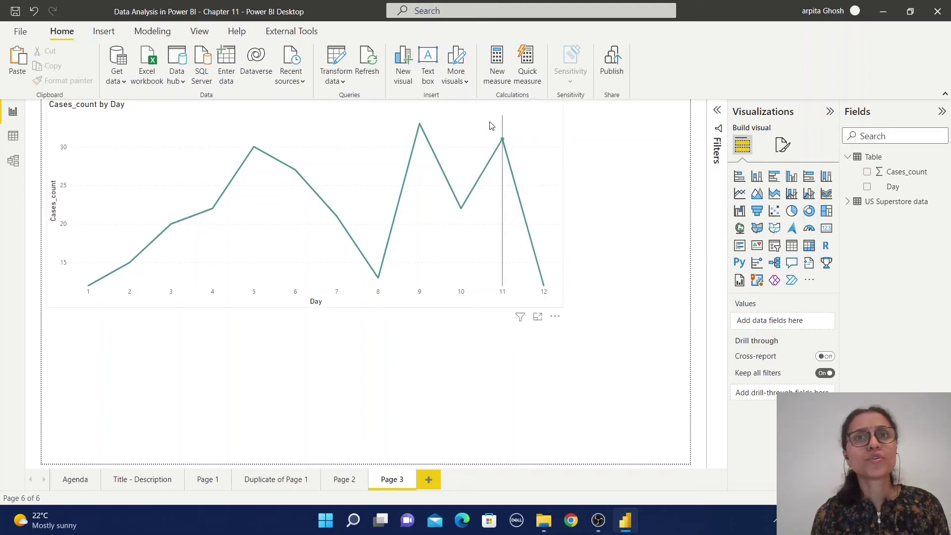
Turn on data labels for the Cases_count by Day line chart and set their position to Above
{"action": "left_click", "coordinate": [540, 112]}
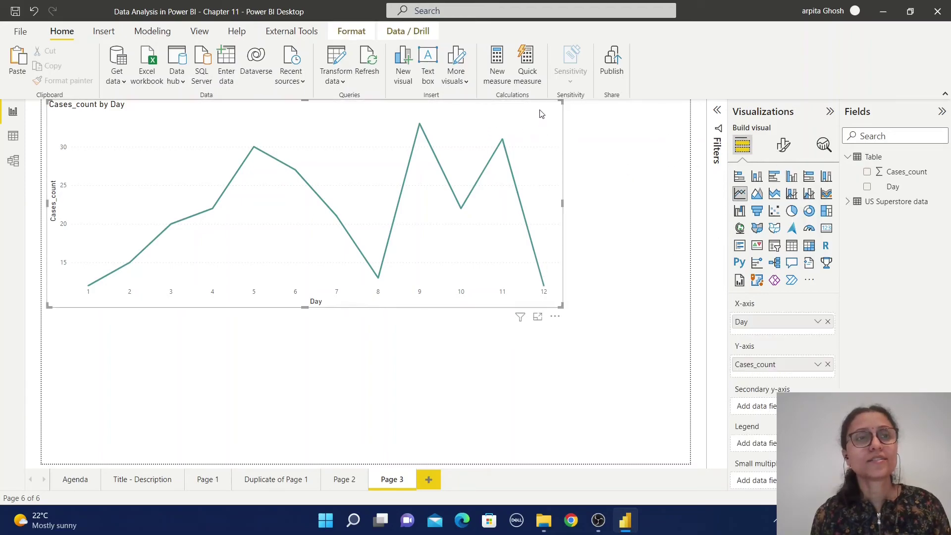
{"action": "left_click", "coordinate": [784, 147]}
{"action": "scroll", "coordinate": [783, 347], "scroll_direction": "down", "scroll_amount": 2}
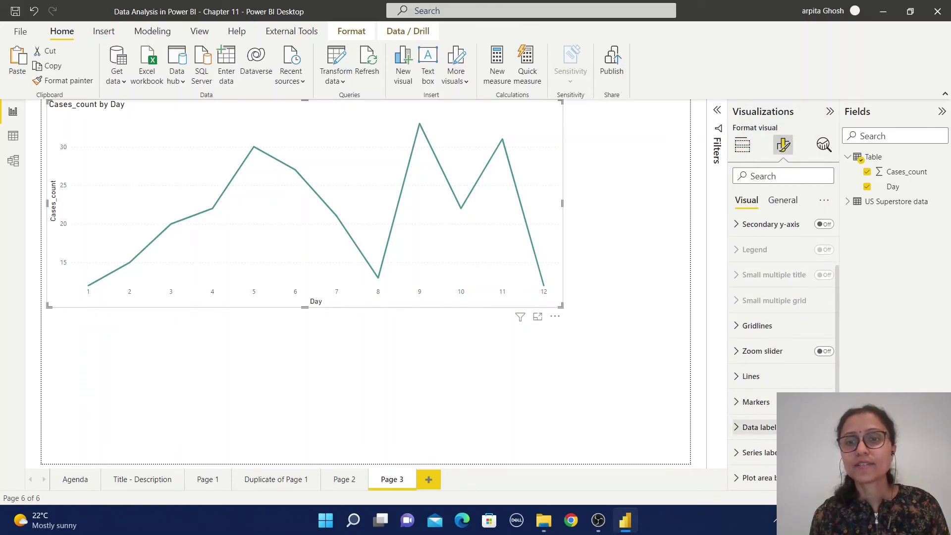
{"action": "left_click", "coordinate": [824, 427]}
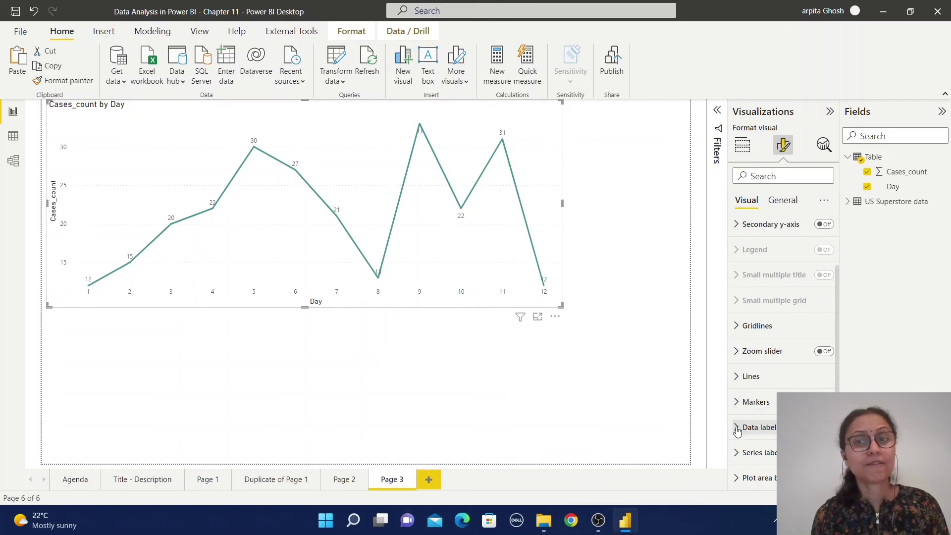
{"action": "left_click", "coordinate": [758, 427]}
{"action": "scroll", "coordinate": [775, 448], "scroll_direction": "down", "scroll_amount": 3}
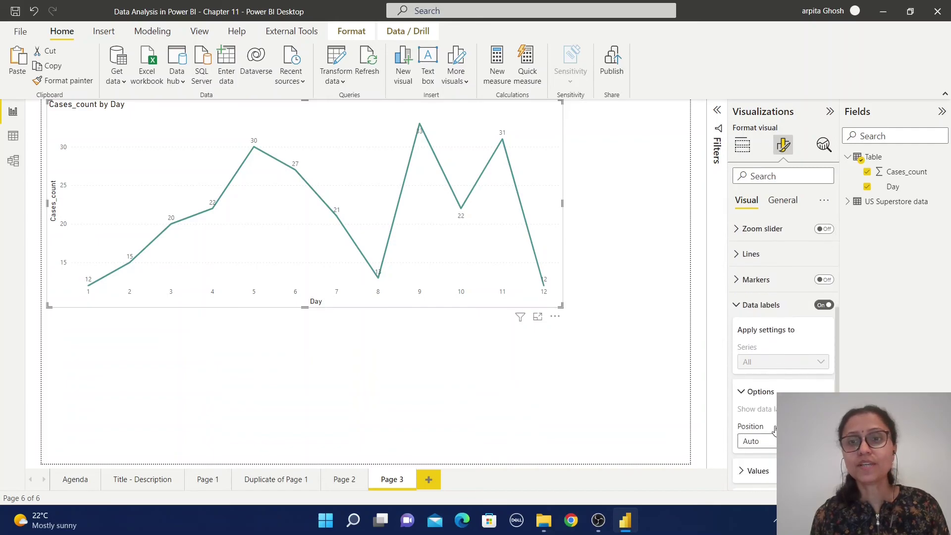
{"action": "left_click", "coordinate": [754, 441]}
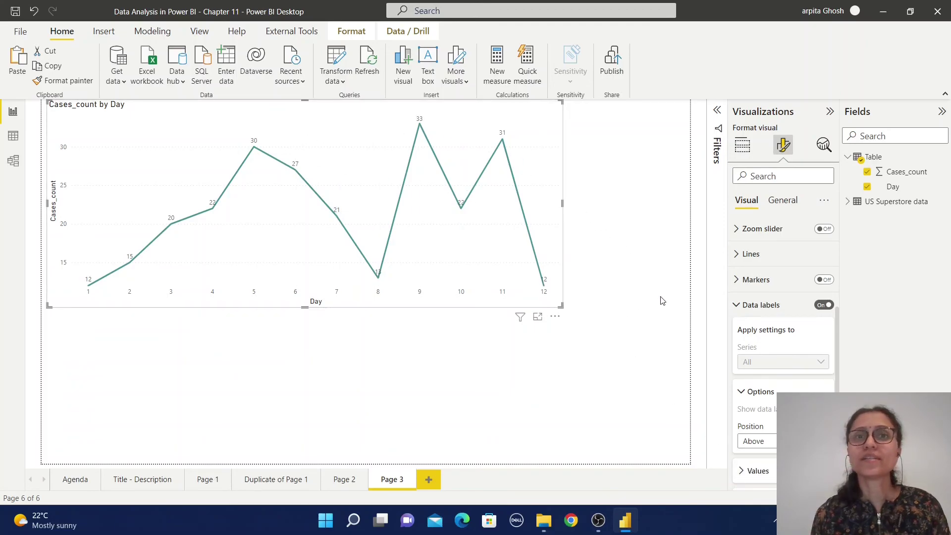
{"action": "left_click", "coordinate": [625, 379]}
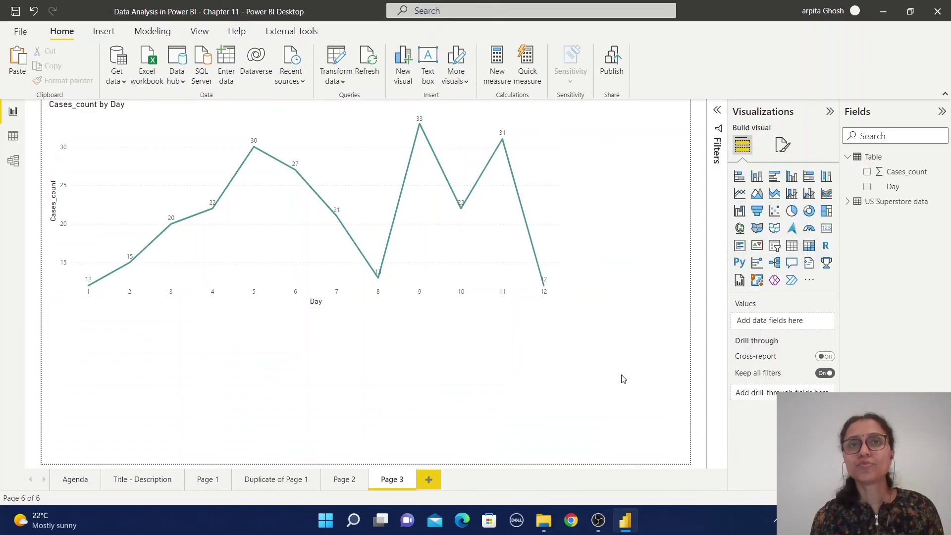